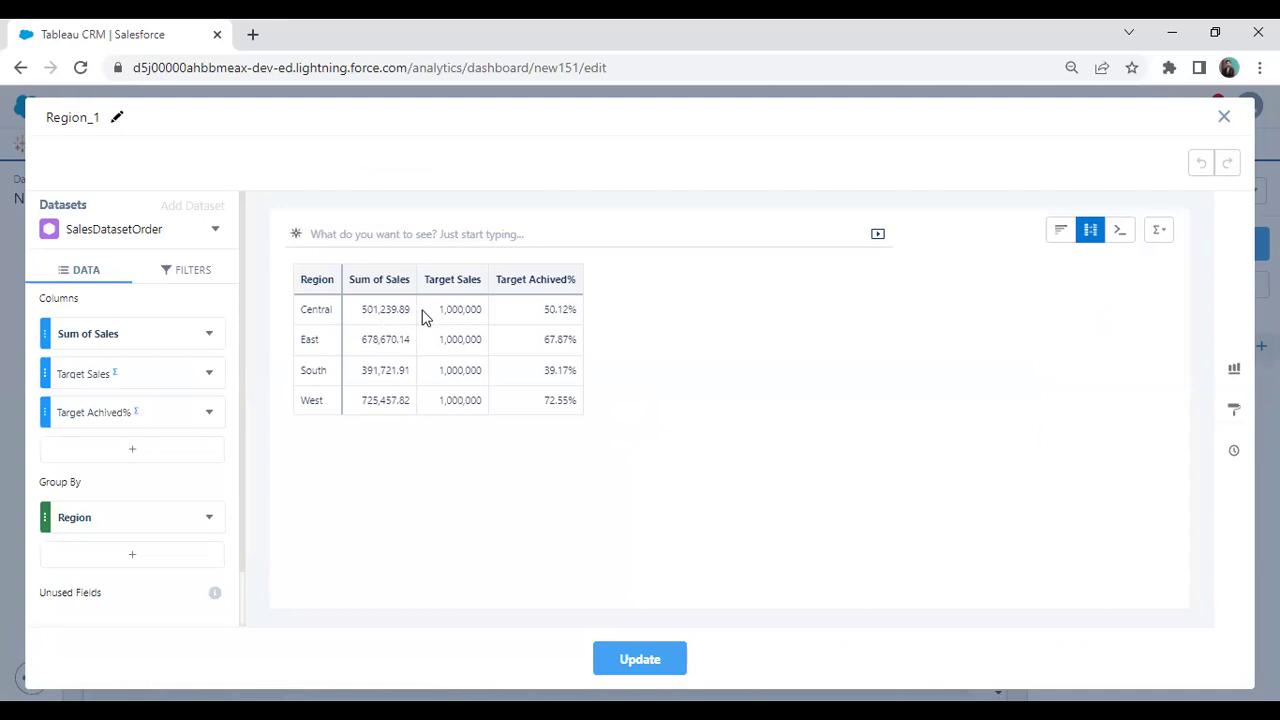
Add the Target Sales column to the Region_1 query and close the query editor.
{"action": "left_click", "coordinate": [443, 283]}
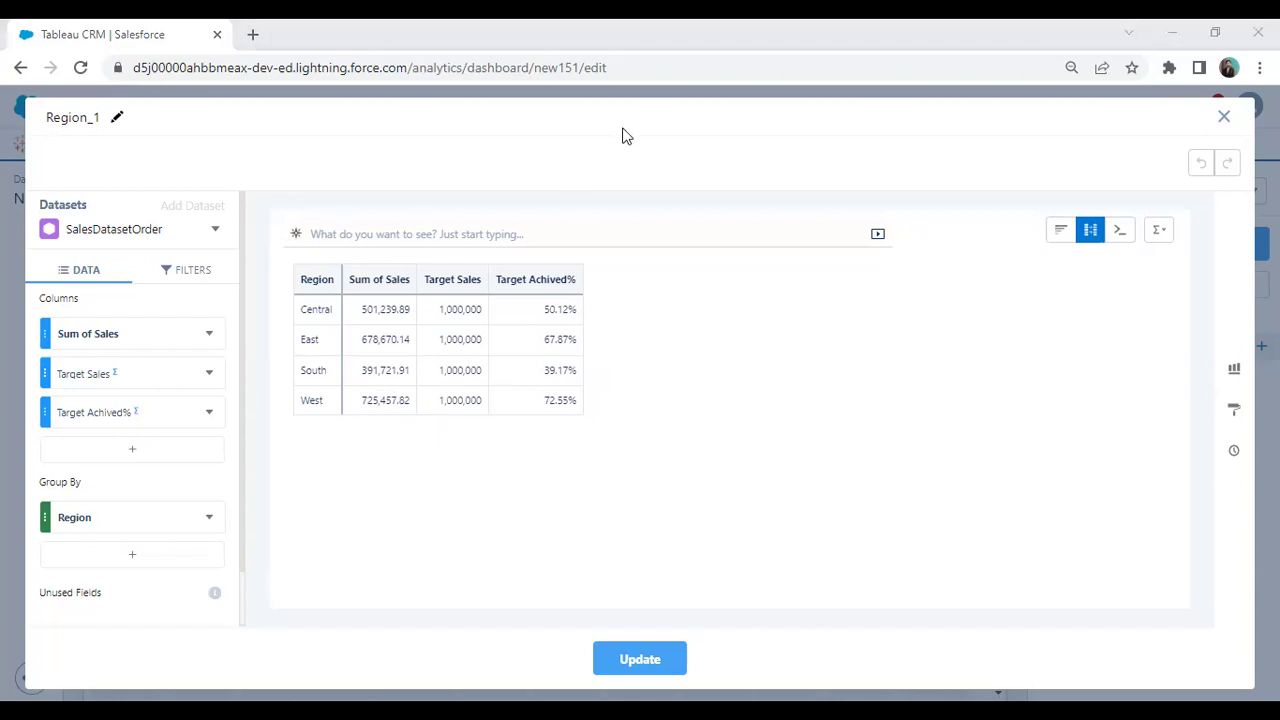
{"action": "left_click", "coordinate": [1226, 122]}
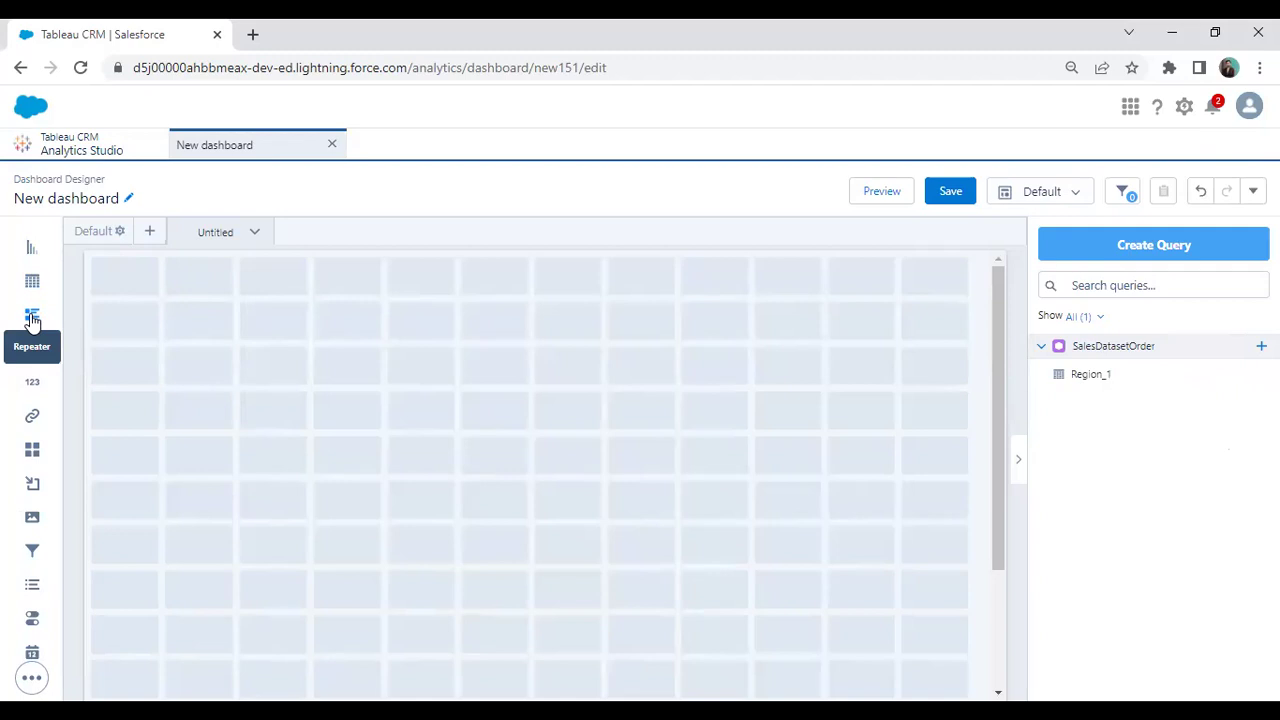
Place a Repeater on the grid, enlarge it, and bind the Region_1 query to it.
{"action": "left_click_drag", "start_coordinate": [33, 318], "coordinate": [274, 379]}
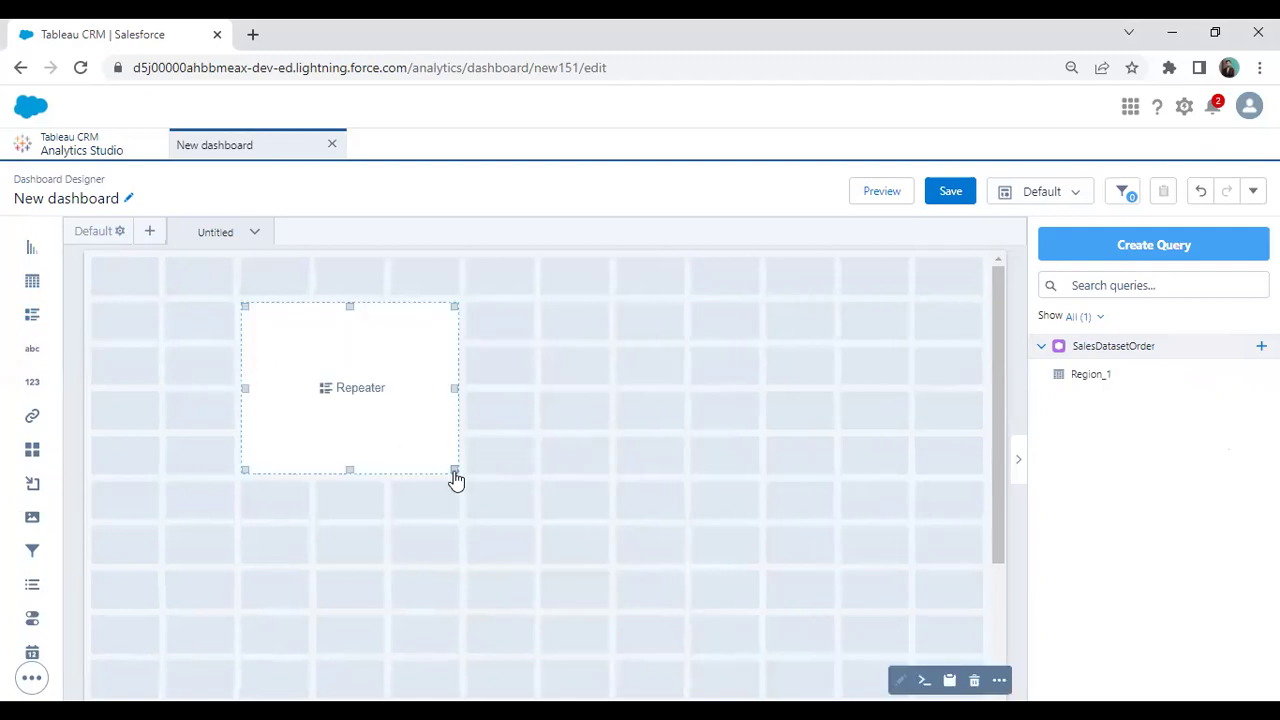
{"action": "left_click_drag", "start_coordinate": [453, 478], "coordinate": [633, 595]}
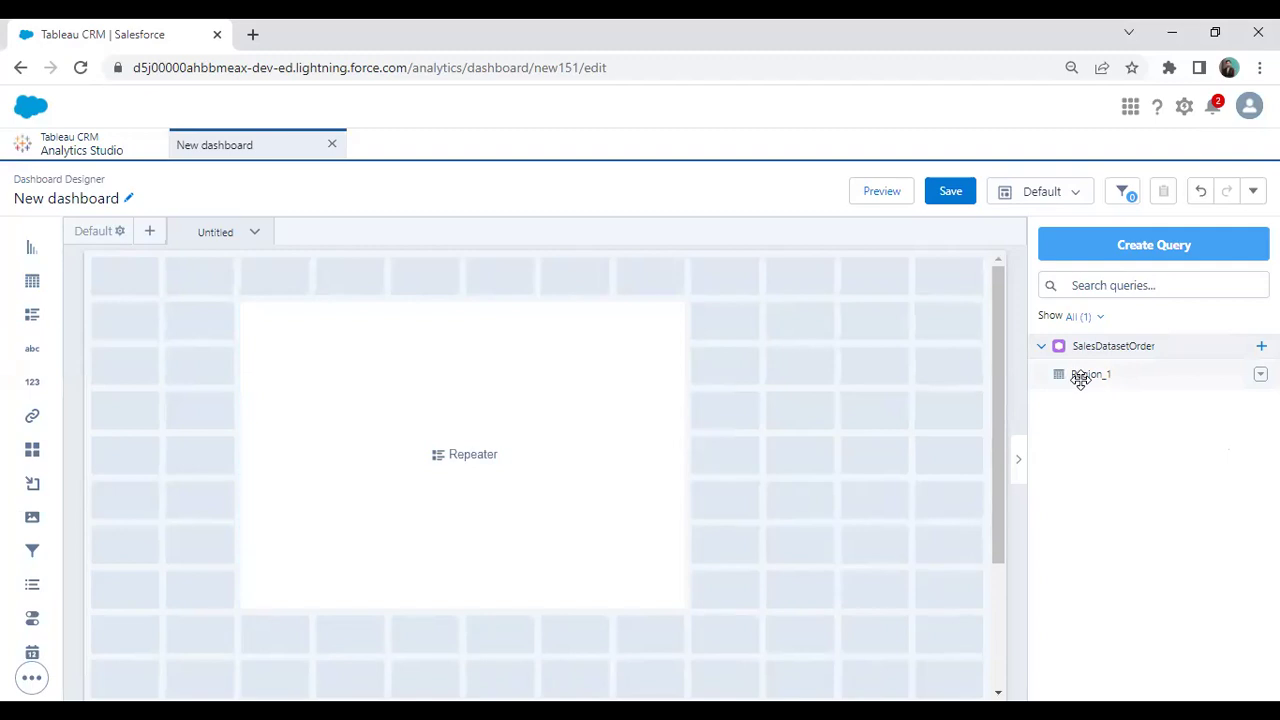
{"action": "left_click_drag", "start_coordinate": [1088, 373], "coordinate": [480, 445]}
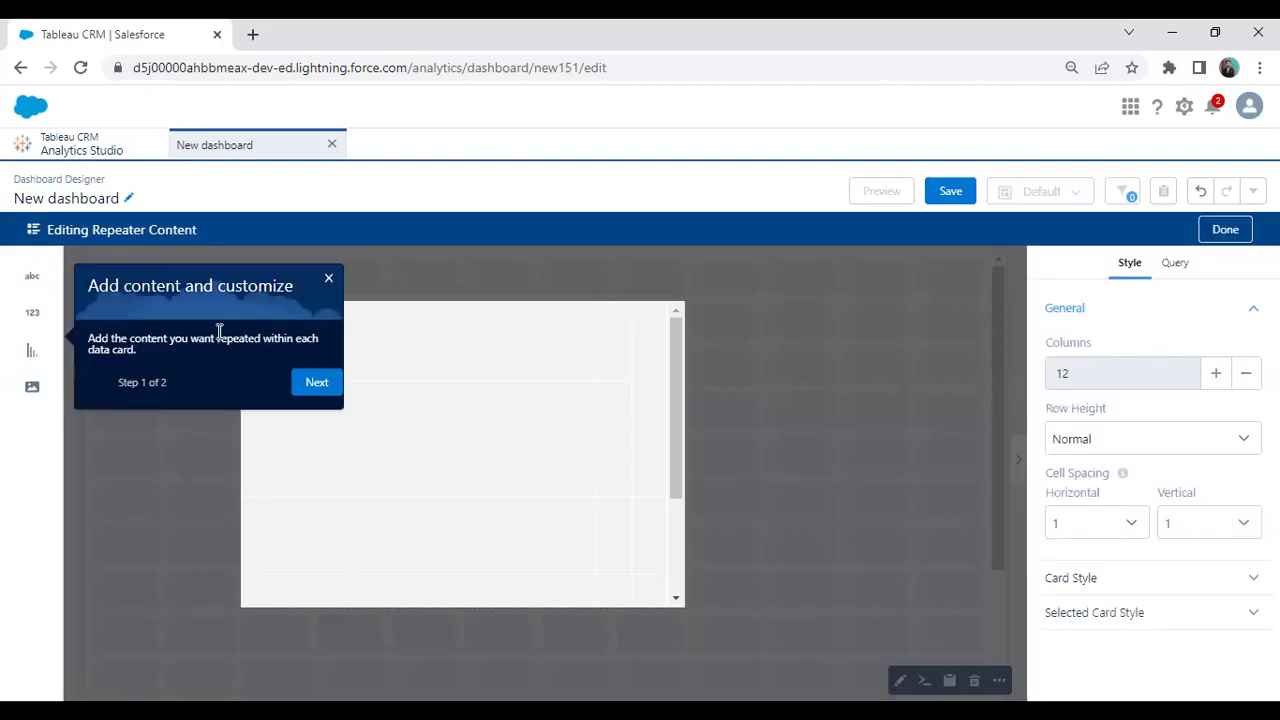
Add a Text element to the repeater card, replacing its placeholder with 'Operating Region'.
{"action": "left_click", "coordinate": [328, 278]}
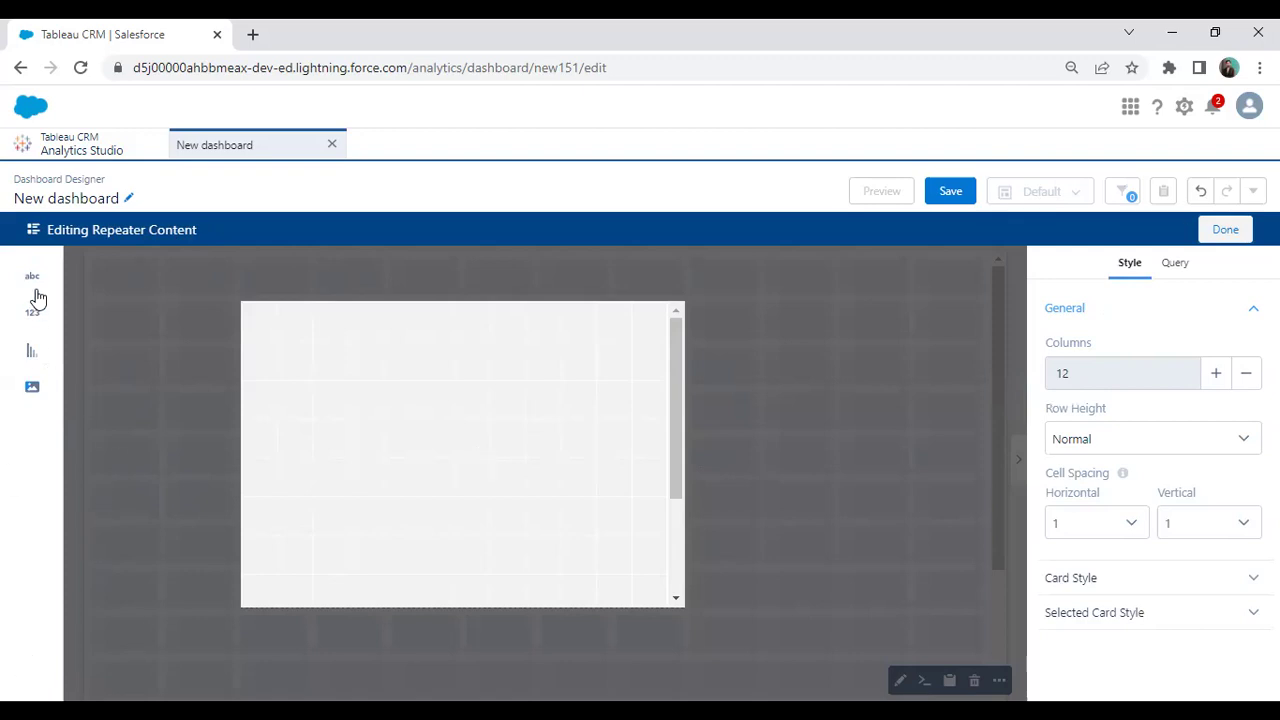
{"action": "left_click_drag", "start_coordinate": [32, 276], "coordinate": [630, 335]}
{"action": "left_click", "coordinate": [440, 318]}
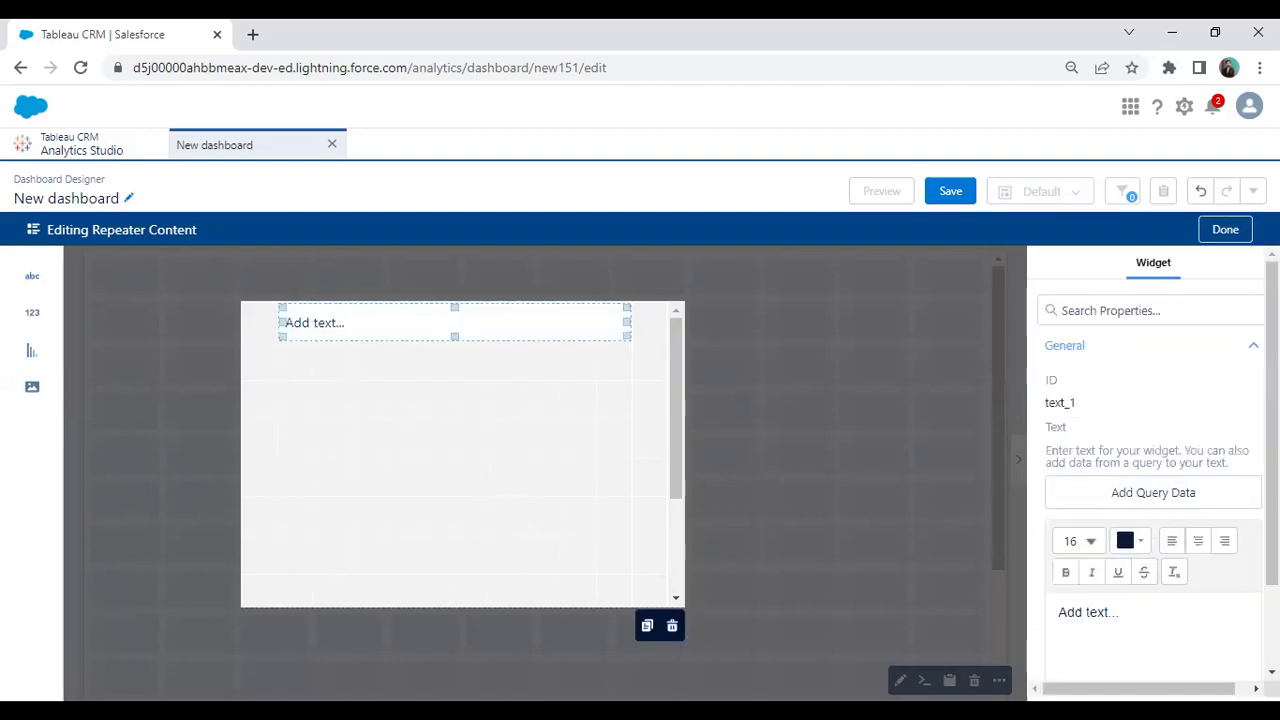
{"action": "scroll", "coordinate": [1117, 538], "scroll_direction": "down", "scroll_amount": 1}
{"action": "left_click_drag", "start_coordinate": [1126, 505], "coordinate": [1025, 506]}
{"action": "key", "text": "BackSpace"}
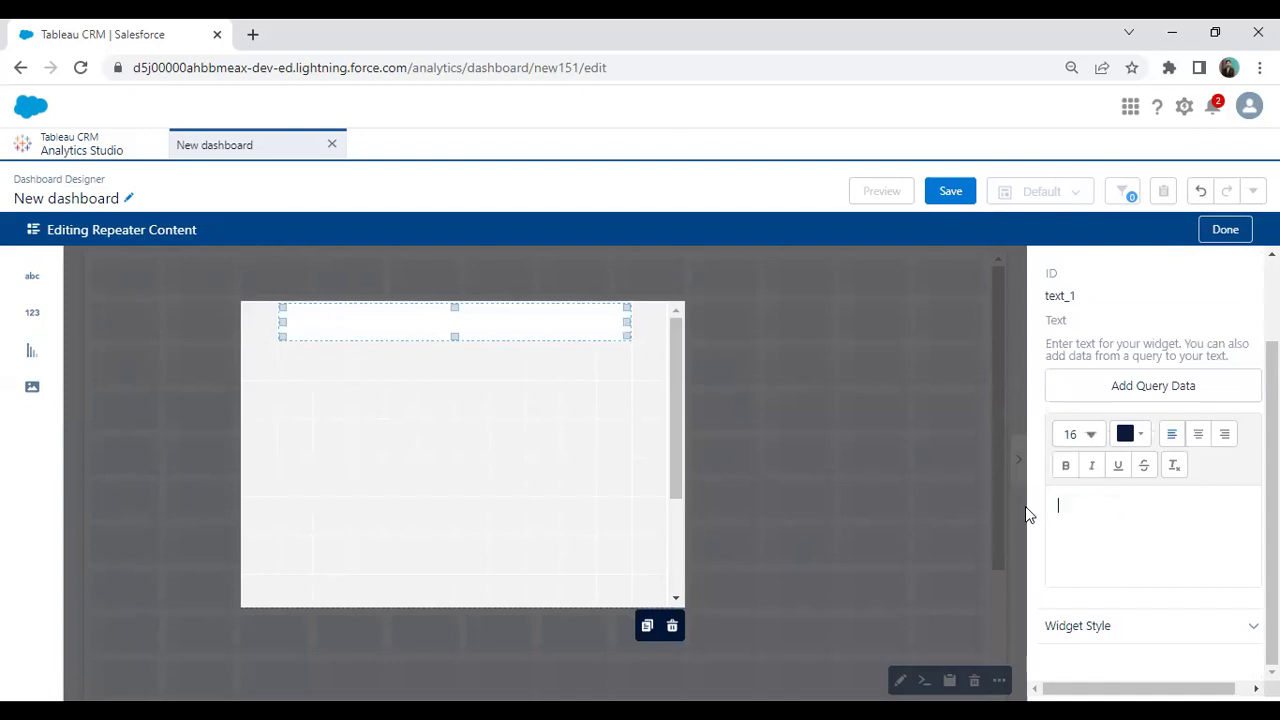
{"action": "type", "text": "Operatin gRegion"}
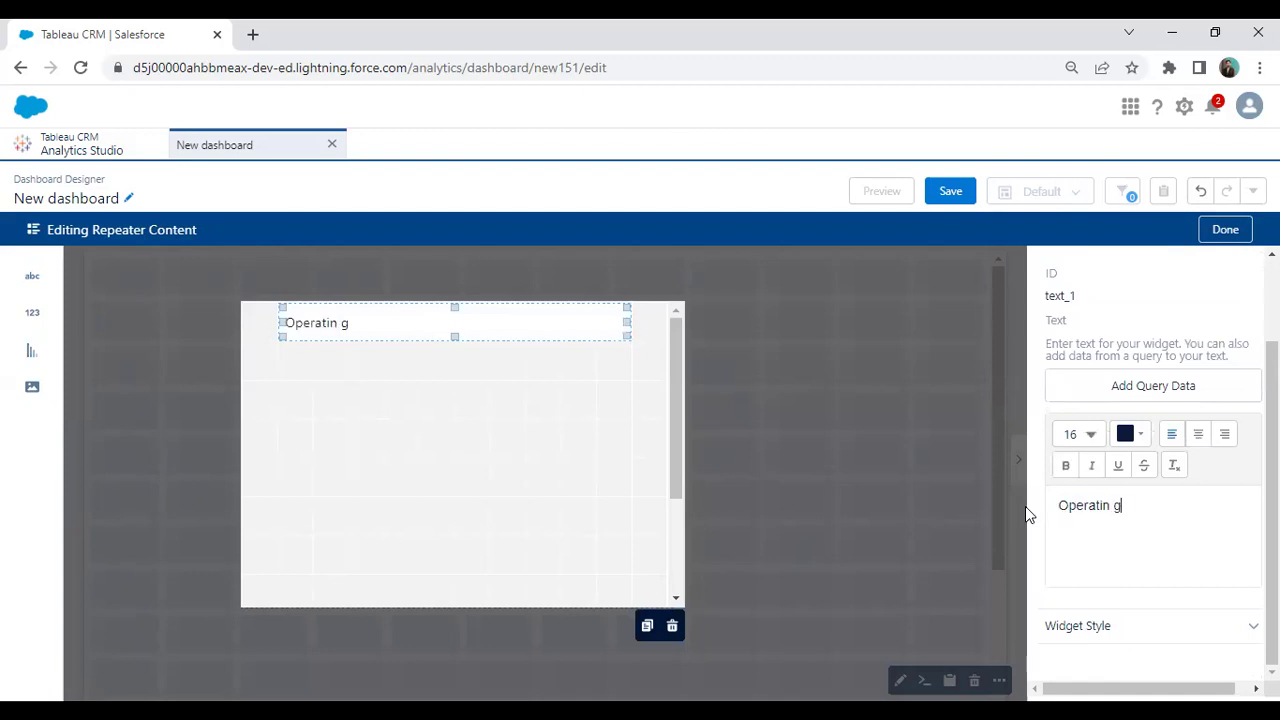
{"action": "key", "text": "BackSpace"}
{"action": "key", "text": "BackSpace"}
{"action": "key", "text": "BackSpace"}
{"action": "key", "text": "BackSpace"}
{"action": "key", "text": "BackSpace"}
{"action": "key", "text": "BackSpace"}
{"action": "key", "text": "BackSpace"}
{"action": "key", "text": "BackSpace"}
{"action": "key", "text": "BackSpace"}
{"action": "type", "text": "ng Region"}
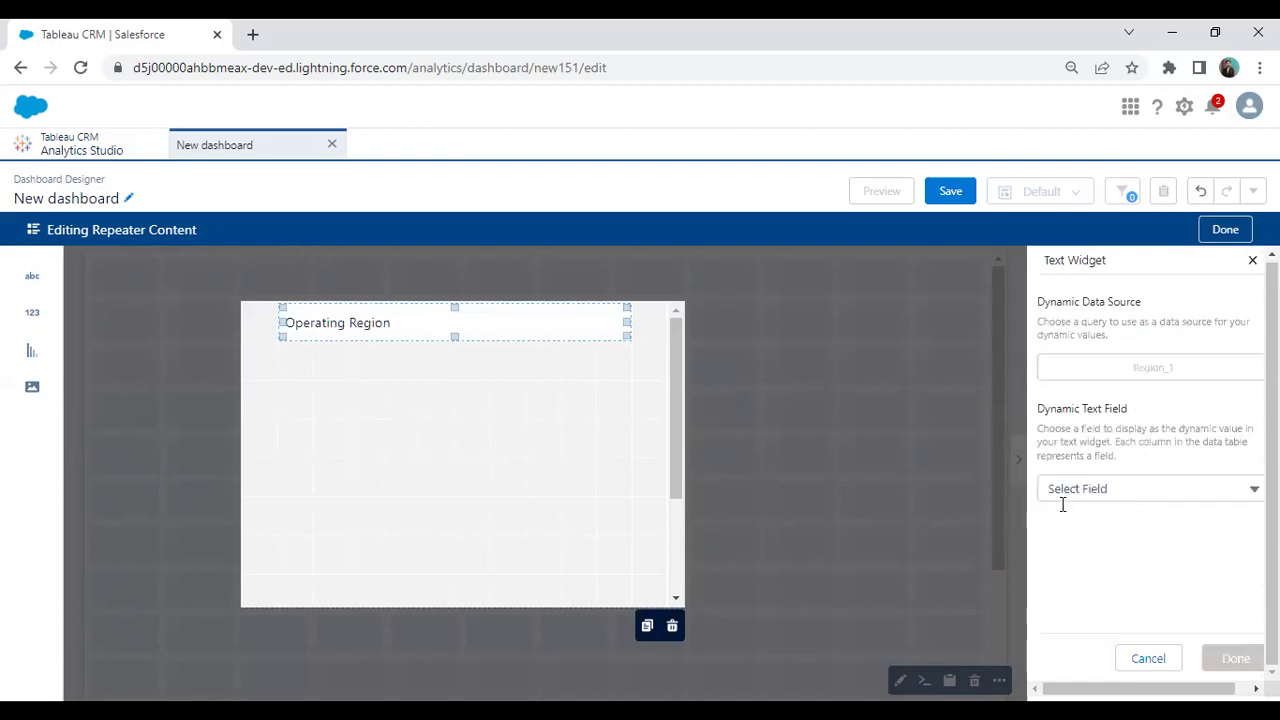
Insert the Region field as dynamic text in the card's text element.
{"action": "left_click", "coordinate": [1100, 489]}
{"action": "left_click", "coordinate": [1098, 524]}
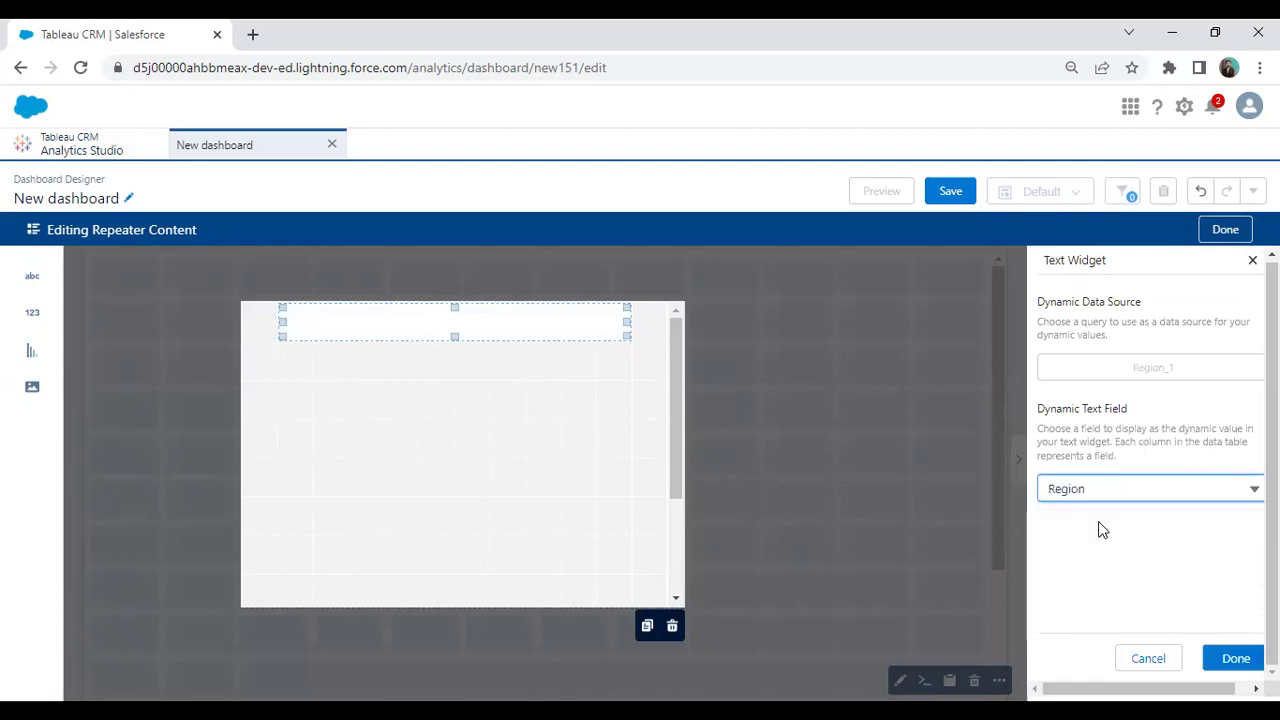
{"action": "left_click", "coordinate": [1236, 660]}
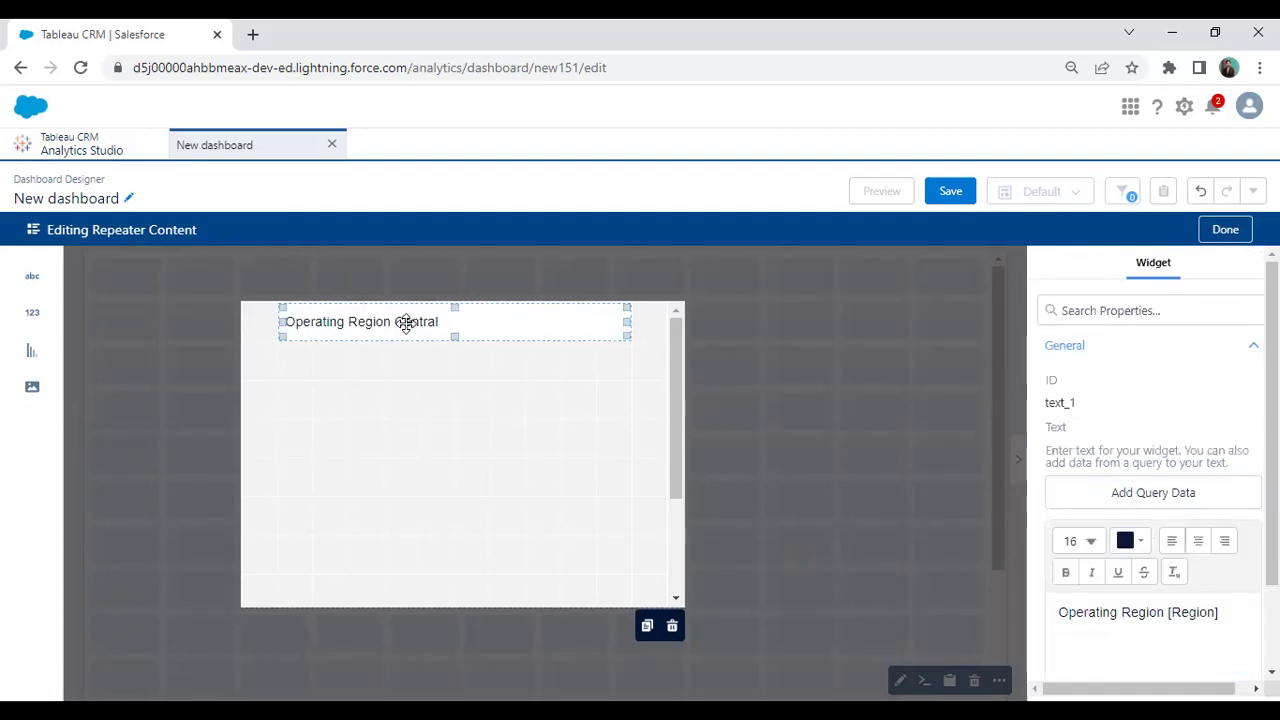
Format the [Region] token bold at font size 20.
{"action": "scroll", "coordinate": [1177, 568], "scroll_direction": "down", "scroll_amount": 2}
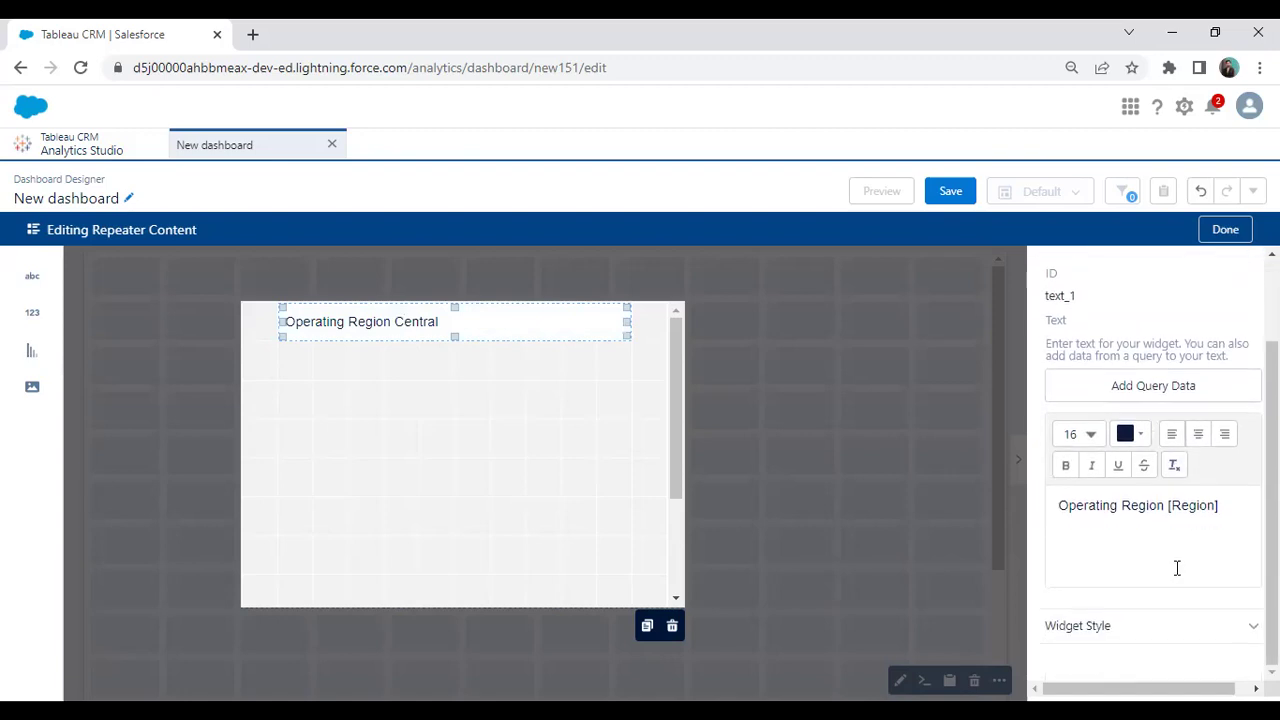
{"action": "double_click", "coordinate": [1192, 507]}
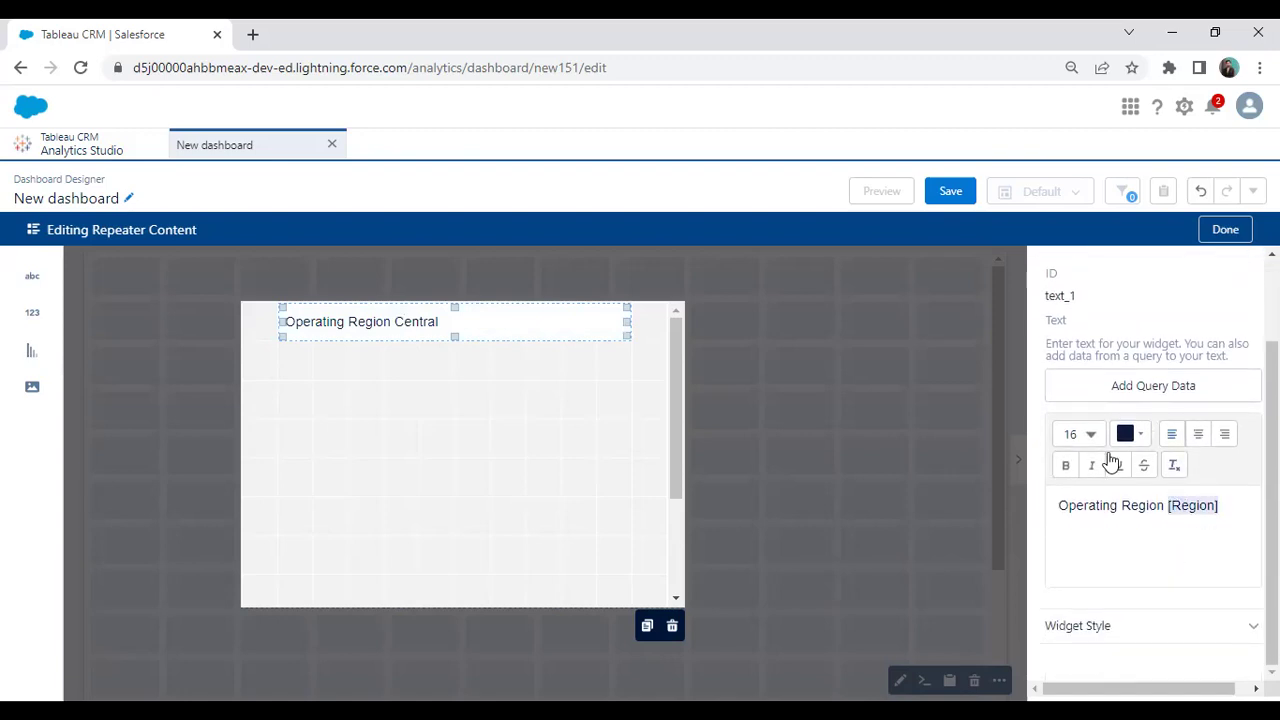
{"action": "left_click", "coordinate": [1066, 465]}
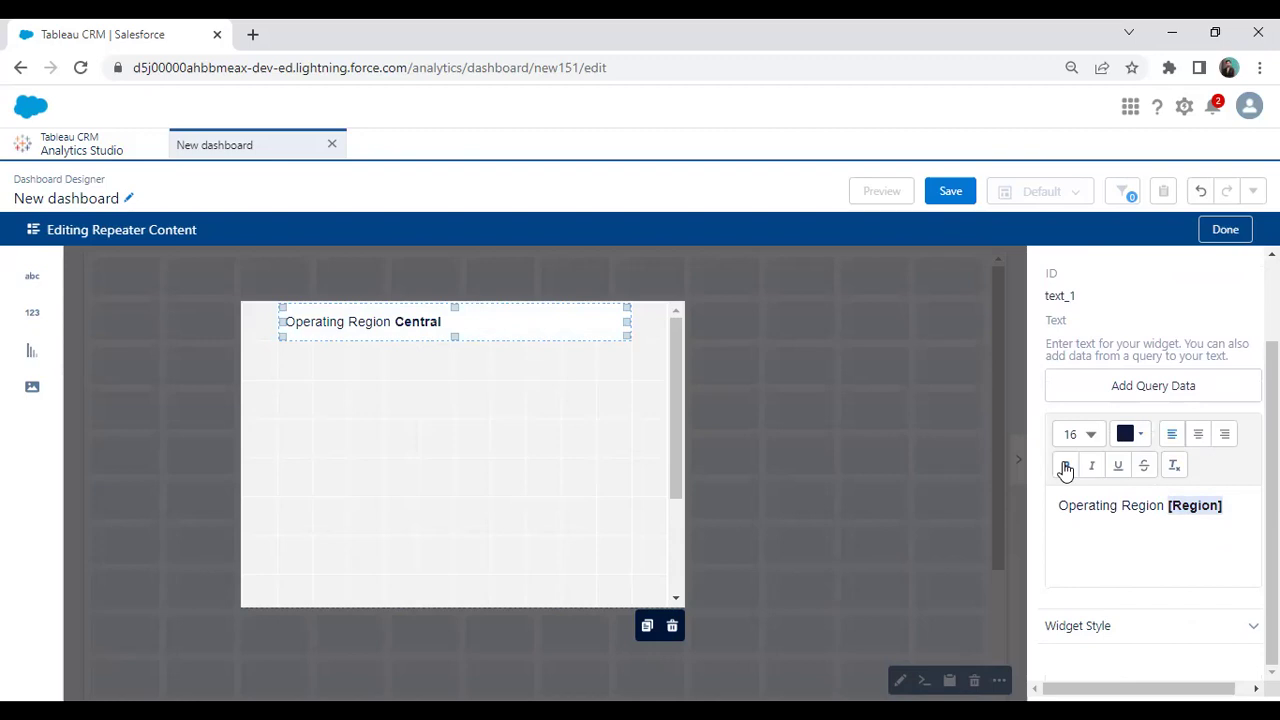
{"action": "left_click", "coordinate": [1078, 434]}
{"action": "left_click", "coordinate": [1089, 603]}
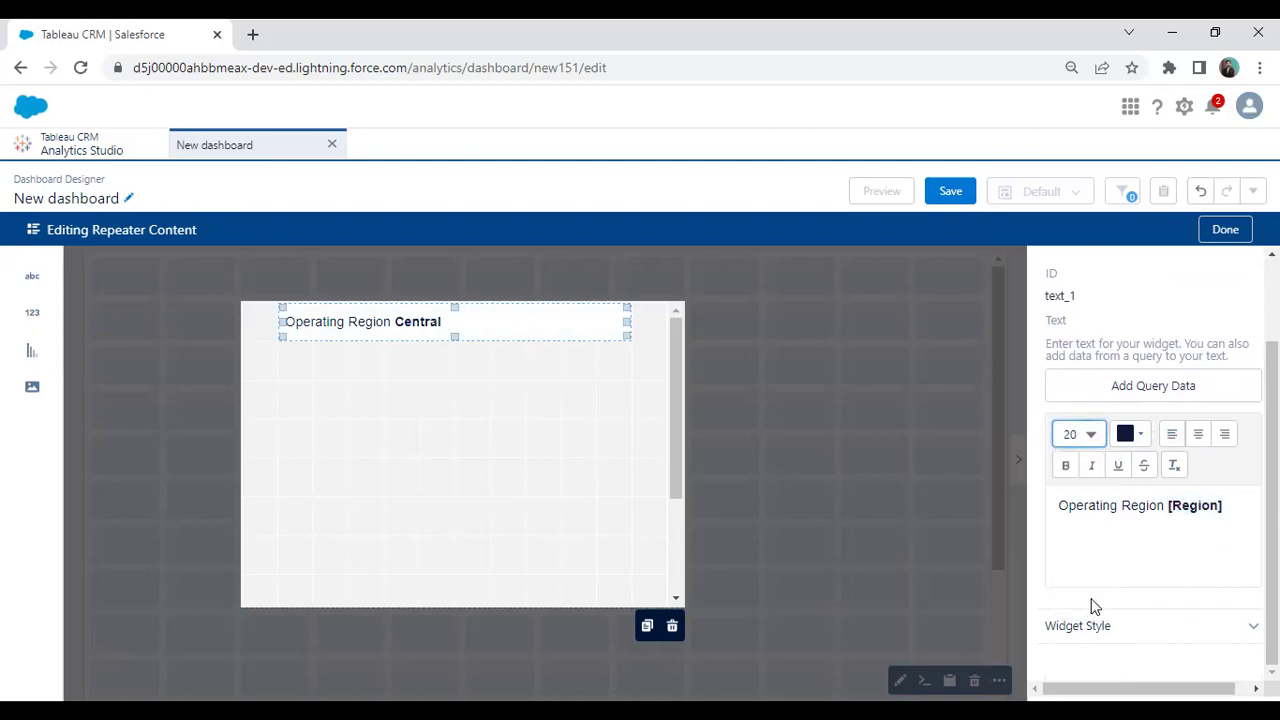
{"action": "left_click", "coordinate": [1088, 520]}
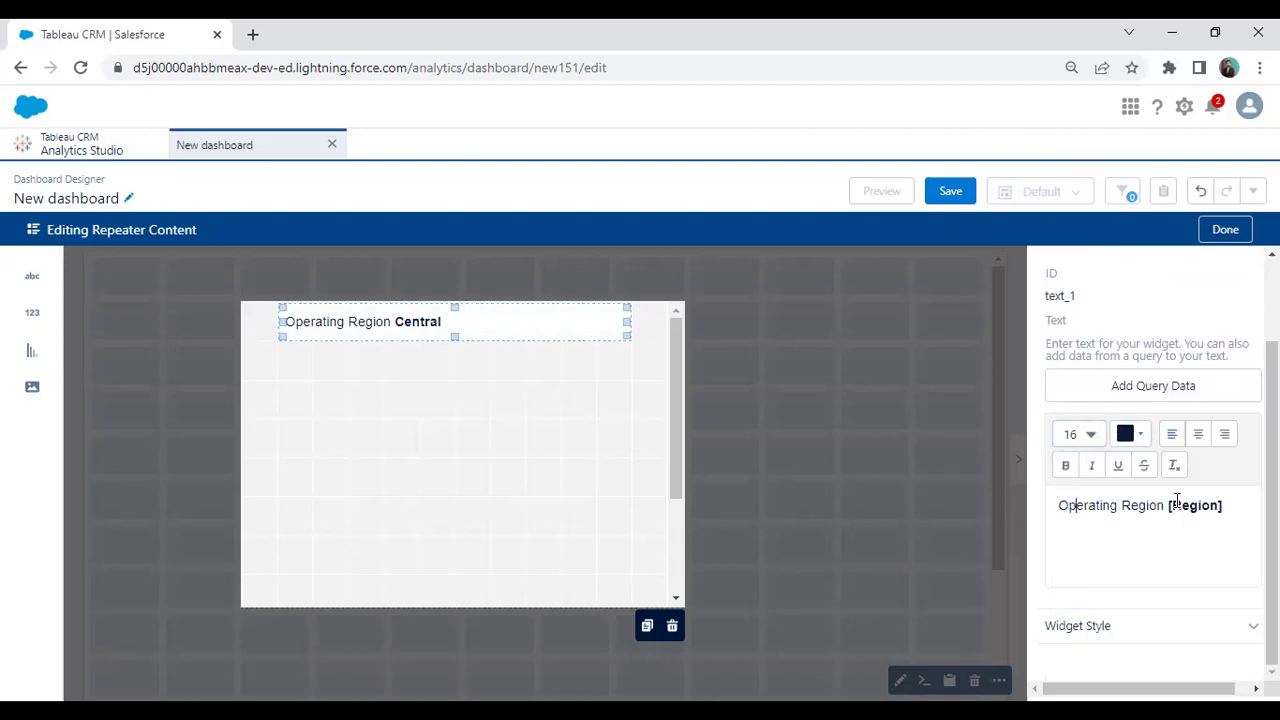
{"action": "left_click_drag", "start_coordinate": [1234, 506], "coordinate": [1160, 505]}
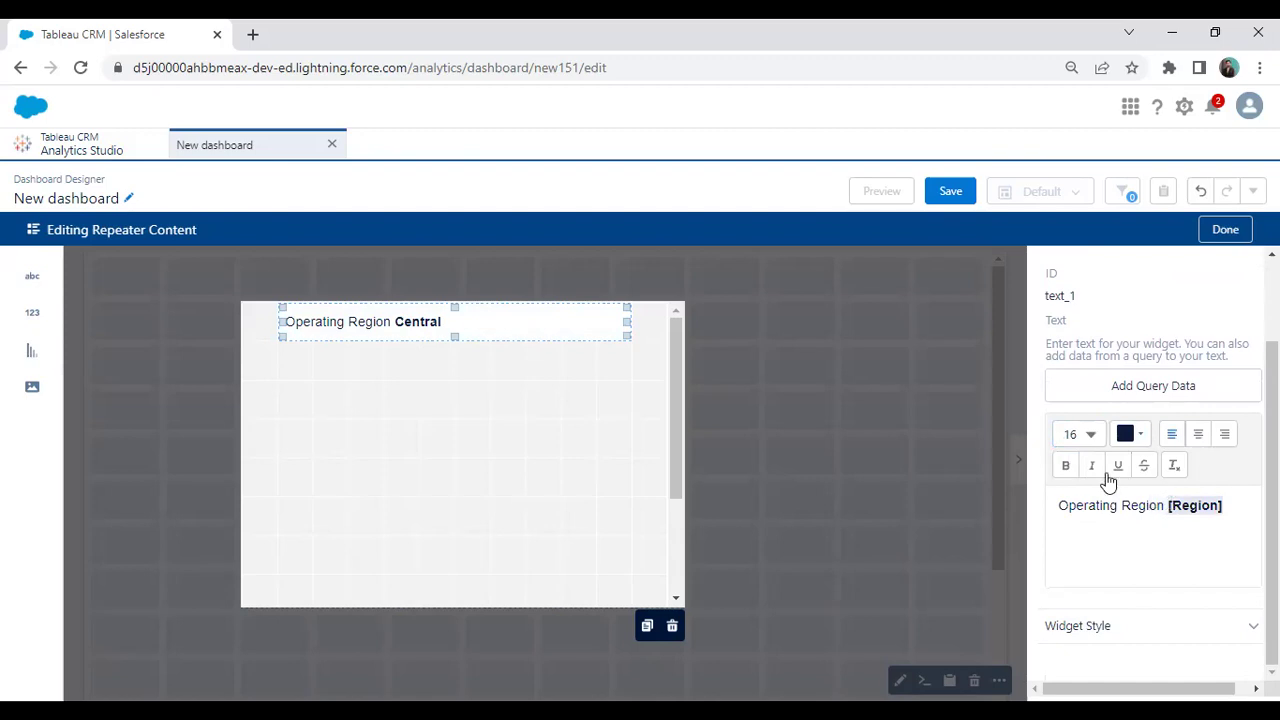
{"action": "left_click", "coordinate": [1078, 434]}
{"action": "left_click", "coordinate": [1090, 603]}
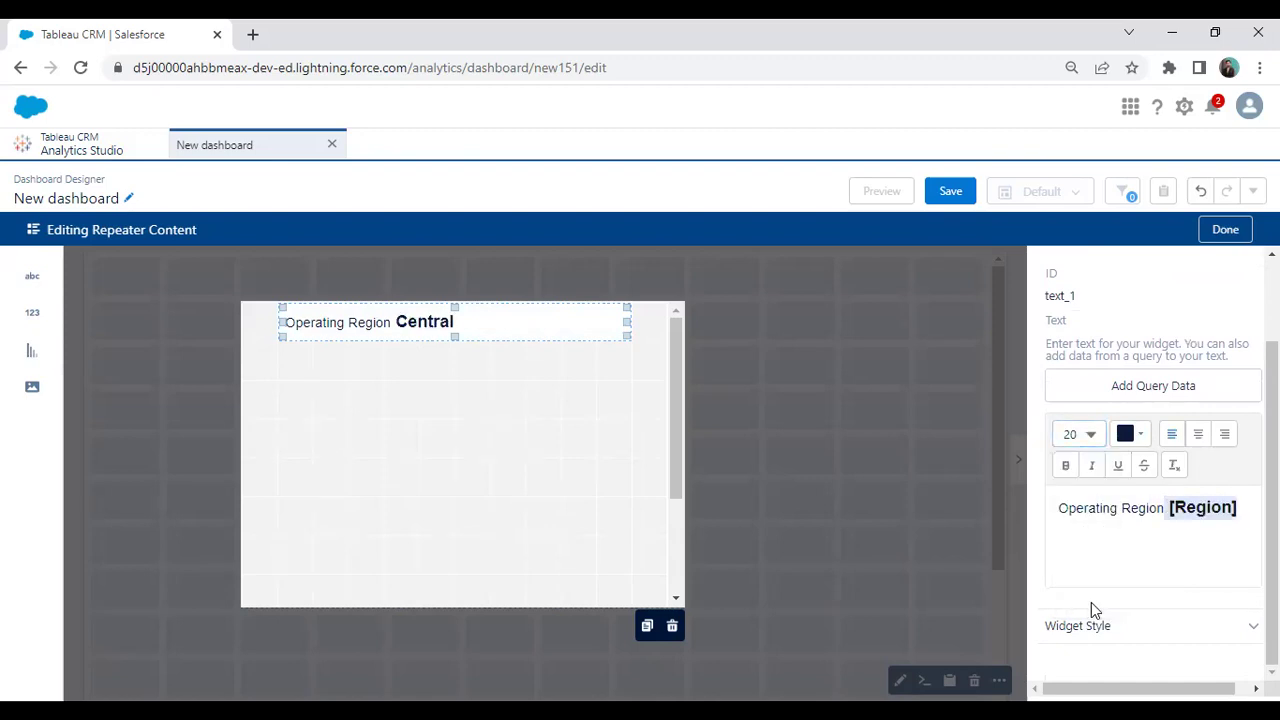
Resize the text element narrower and taller so the region sits beneath the label.
{"action": "left_click", "coordinate": [457, 432]}
{"action": "left_click", "coordinate": [477, 322]}
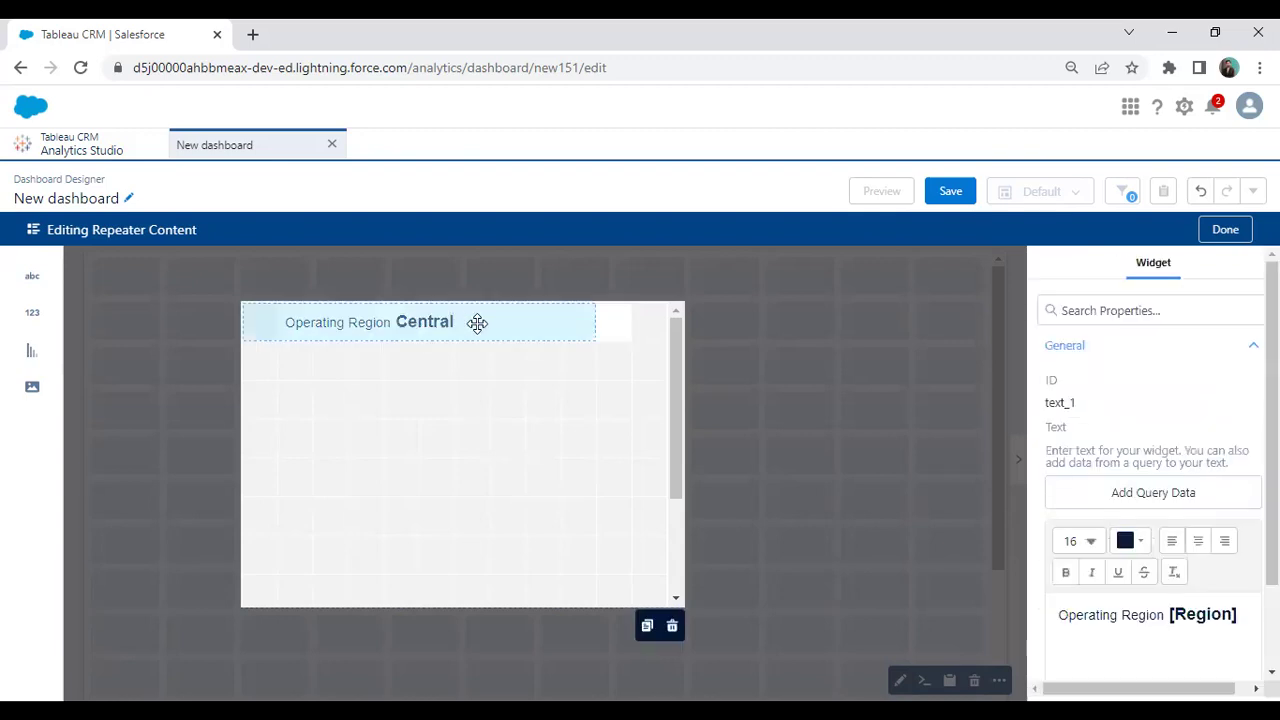
{"action": "left_click_drag", "start_coordinate": [590, 337], "coordinate": [401, 371]}
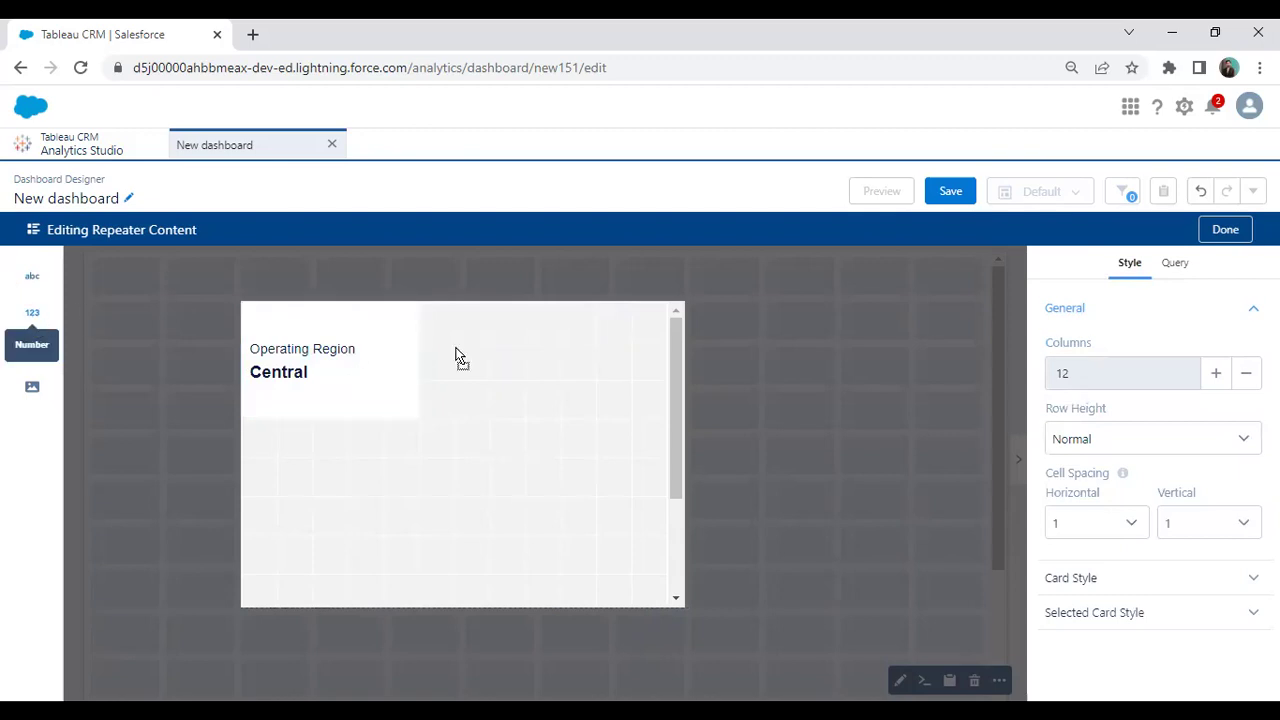
Add a Number element showing Target Sales, shortened to 1.0M, titled 'Target Sales'.
{"action": "left_click_drag", "start_coordinate": [478, 343], "coordinate": [484, 340]}
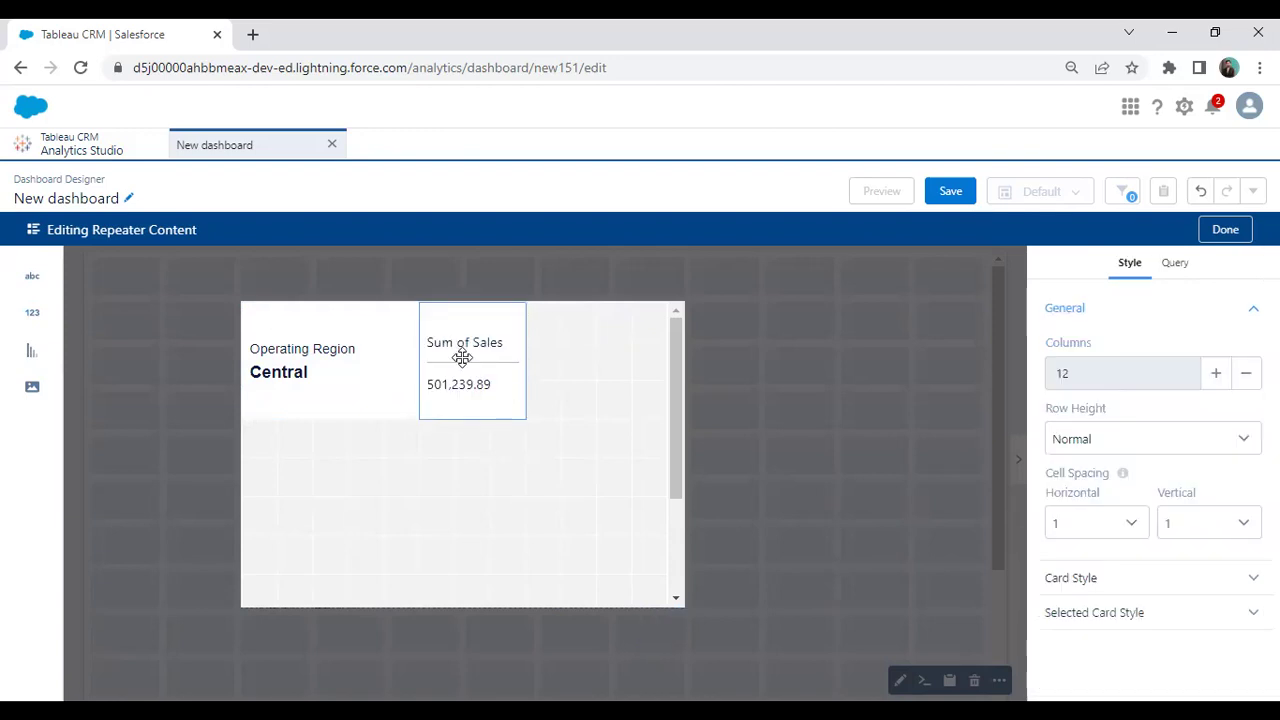
{"action": "left_click", "coordinate": [483, 360]}
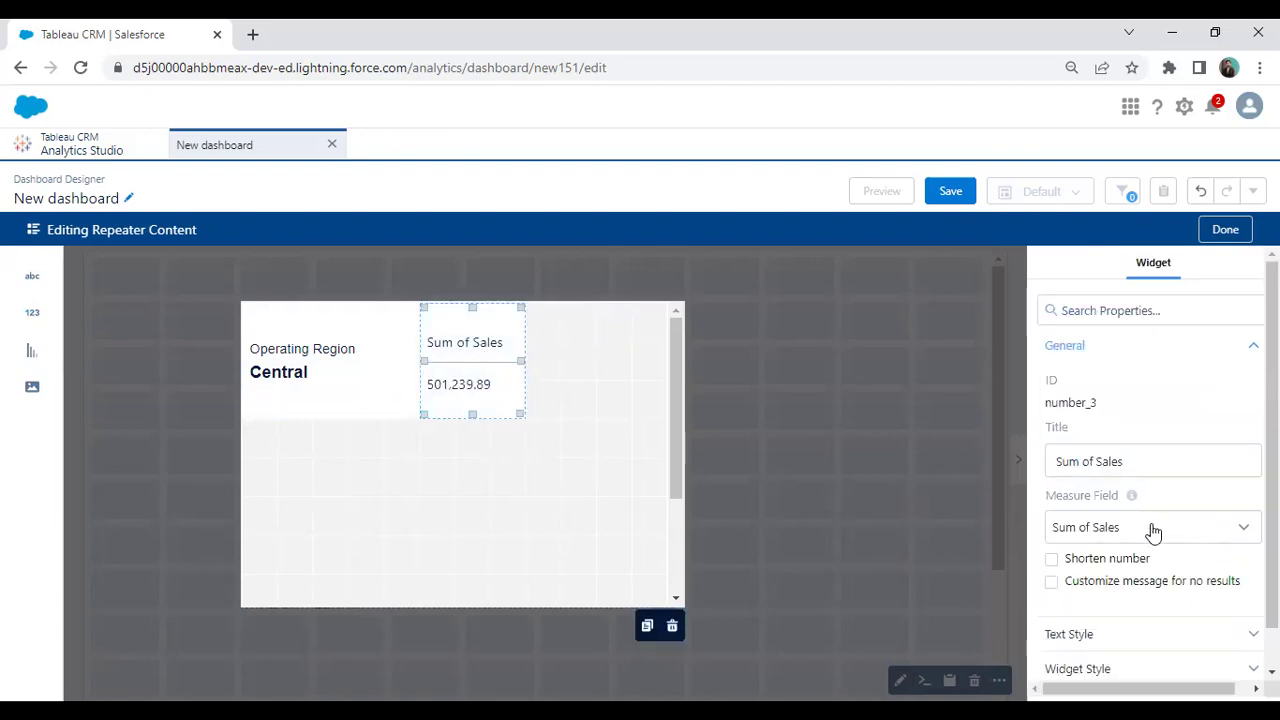
{"action": "scroll", "coordinate": [1140, 482], "scroll_direction": "down", "scroll_amount": 1}
{"action": "left_click", "coordinate": [1128, 487]}
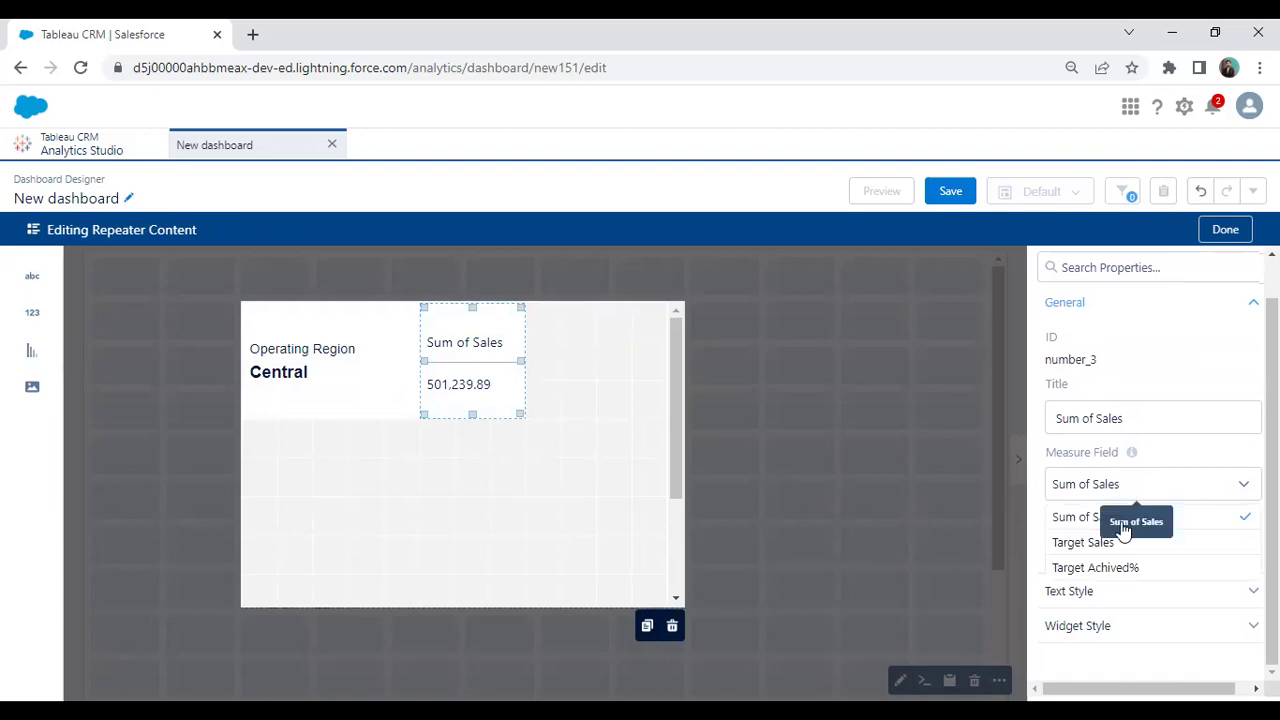
{"action": "left_click", "coordinate": [1108, 543]}
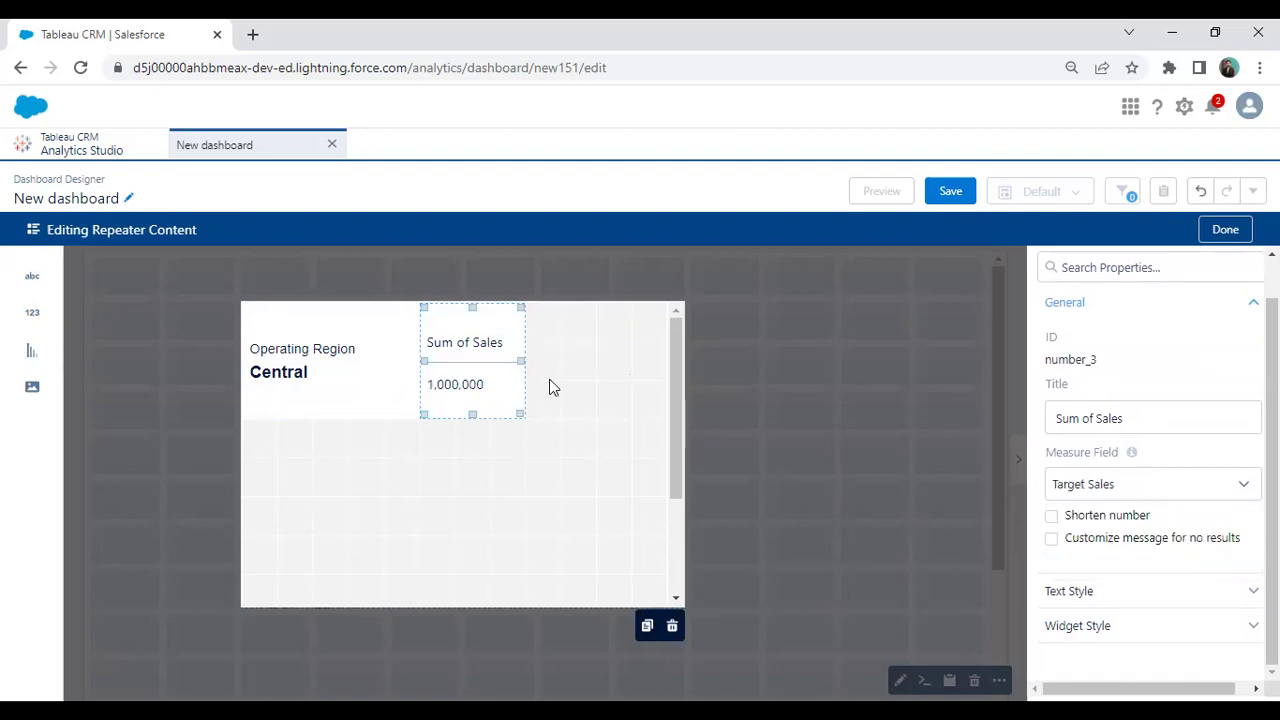
{"action": "left_click", "coordinate": [1051, 517]}
{"action": "left_click_drag", "start_coordinate": [1134, 418], "coordinate": [1014, 428]}
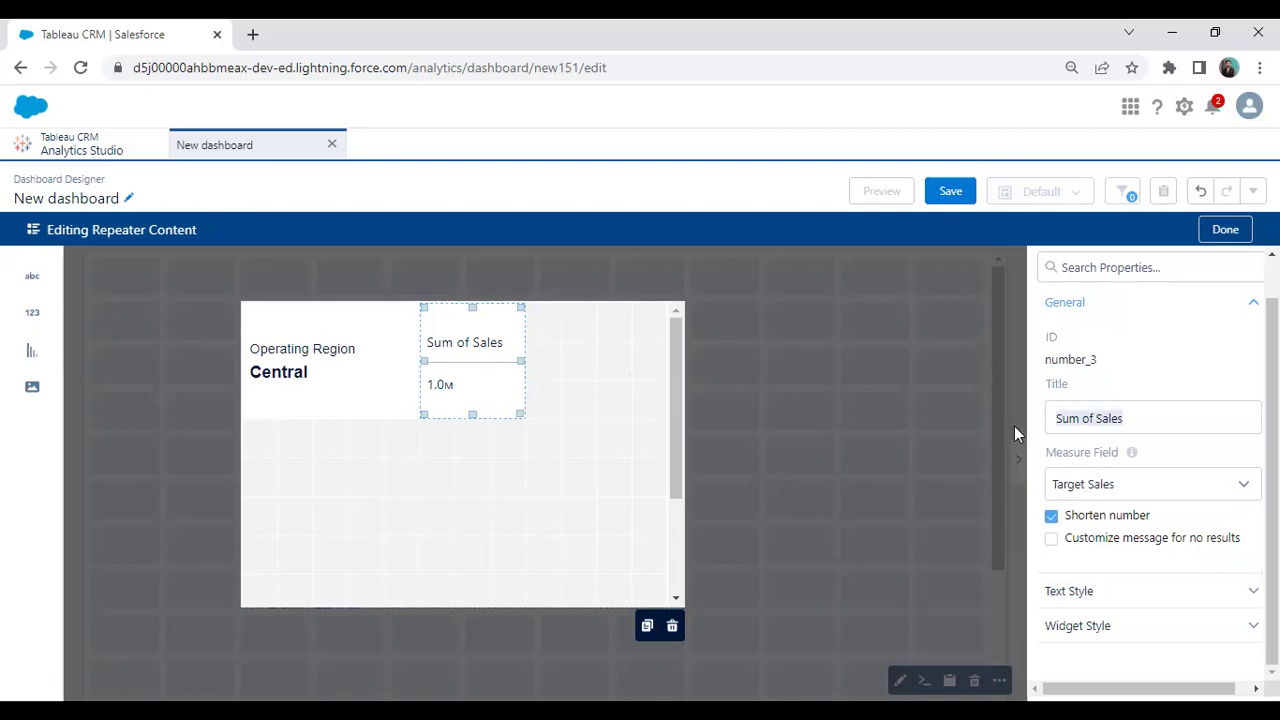
{"action": "type", "text": "Targ"}
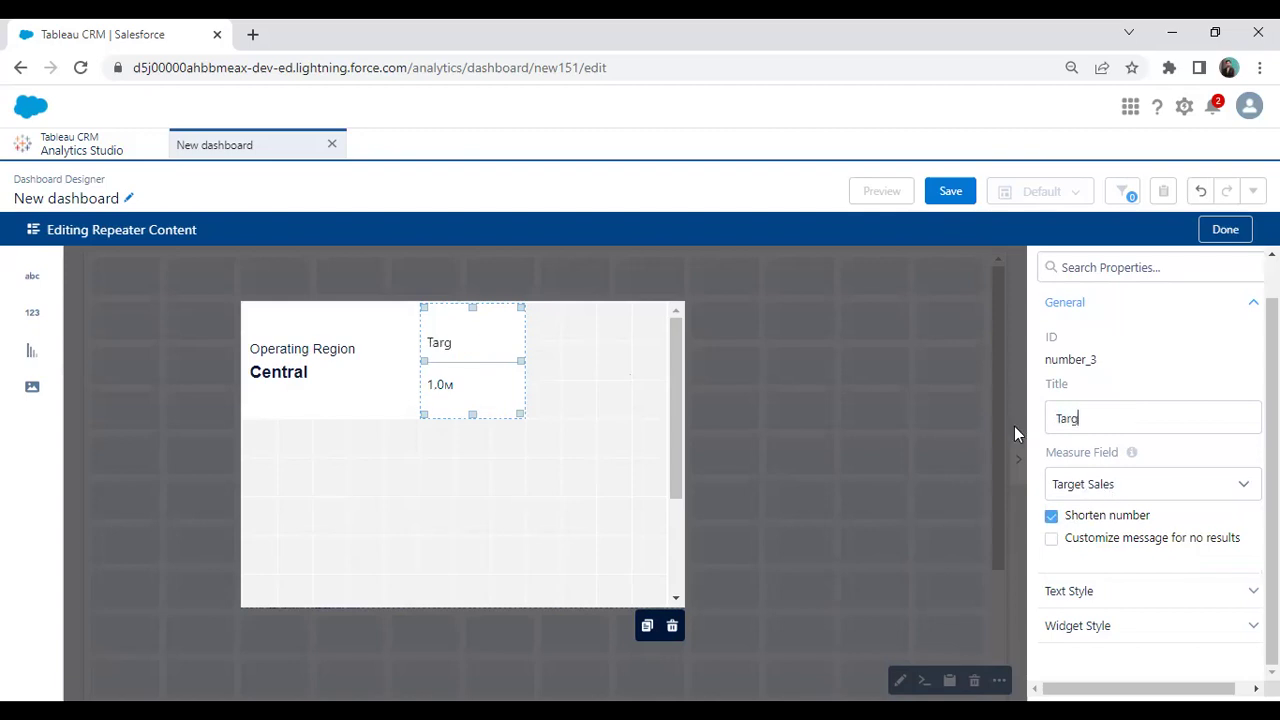
{"action": "type", "text": "et Sales"}
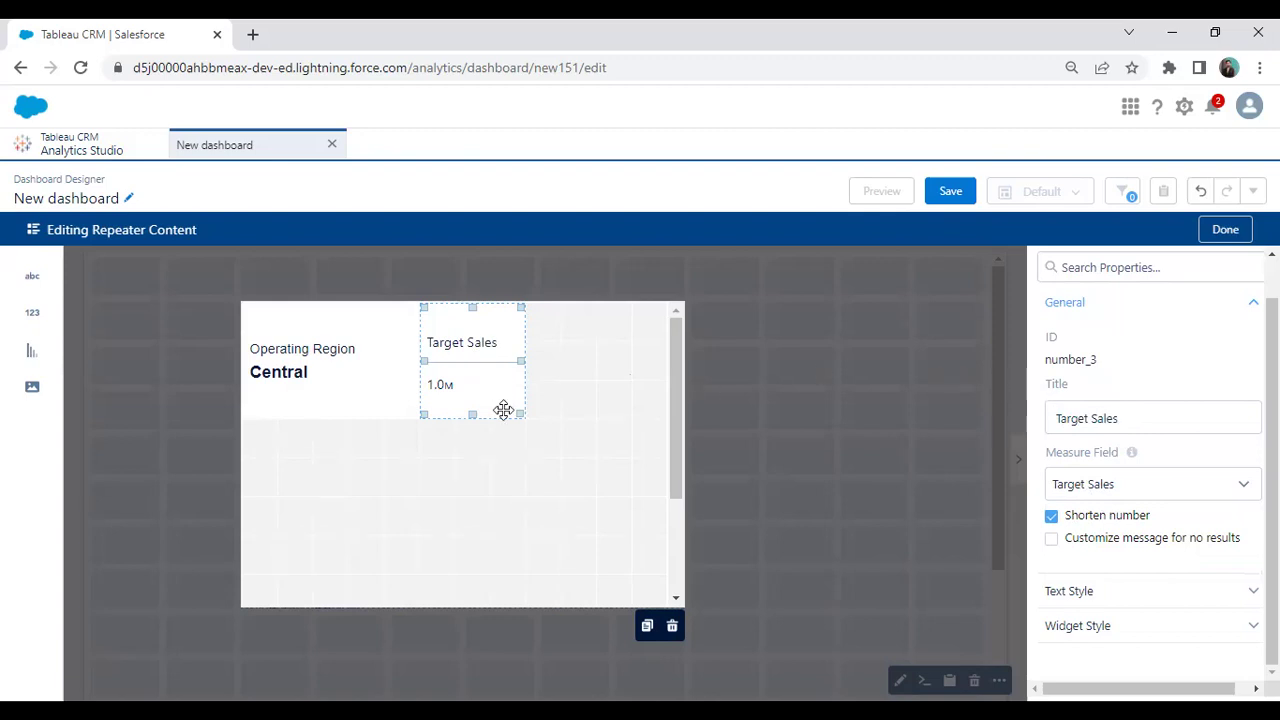
Resize the Target Sales number element wider and shorter.
{"action": "left_click_drag", "start_coordinate": [520, 417], "coordinate": [526, 367]}
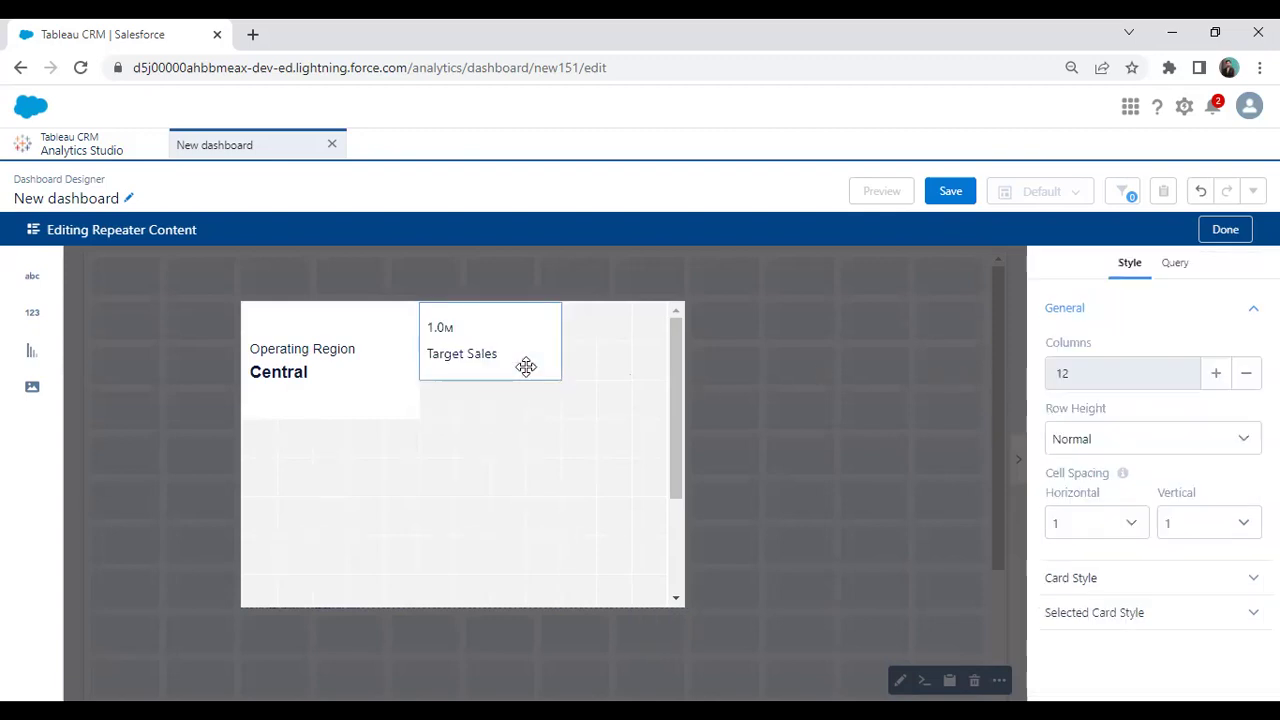
{"action": "left_click", "coordinate": [553, 372]}
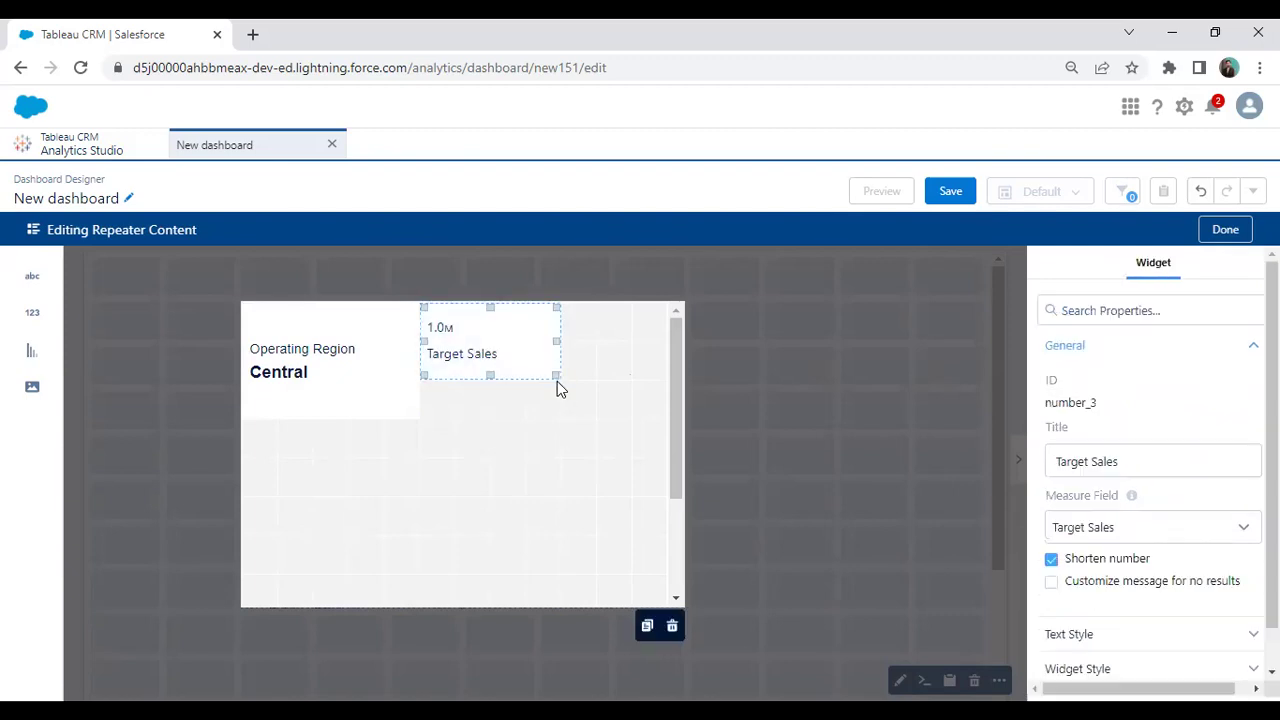
{"action": "left_click", "coordinate": [526, 406]}
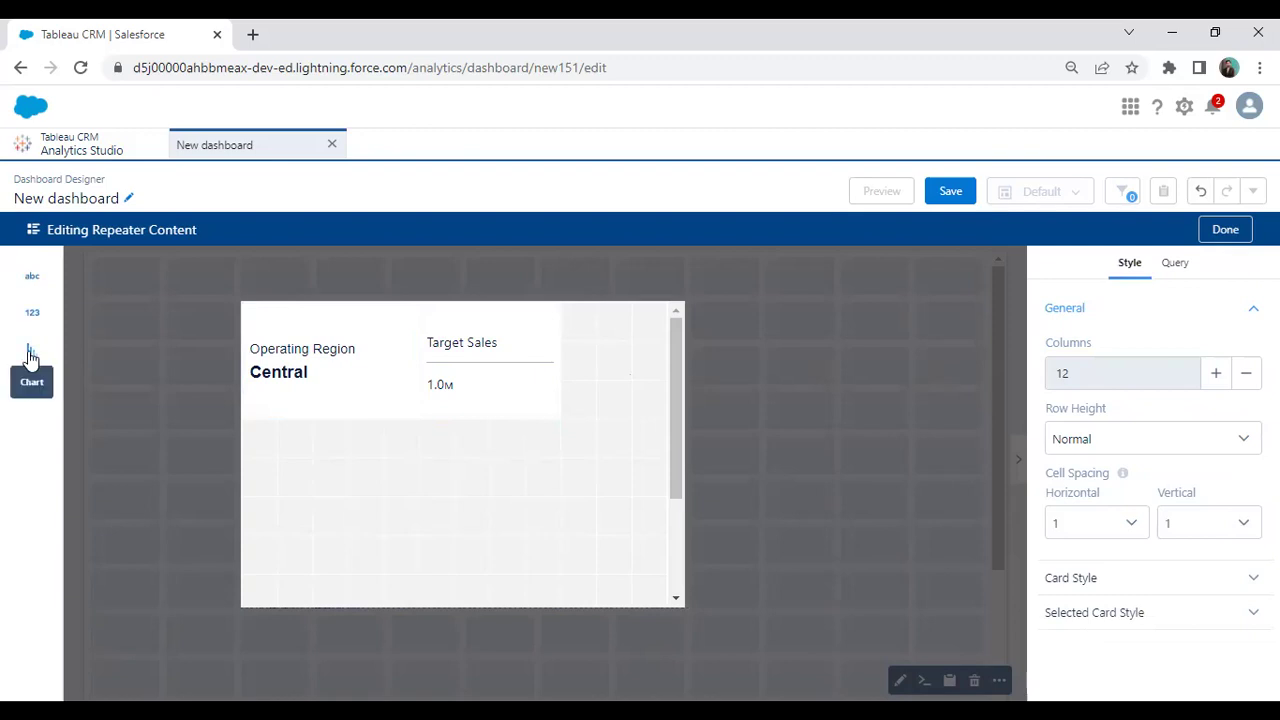
{"action": "left_click_drag", "start_coordinate": [57, 366], "coordinate": [266, 500]}
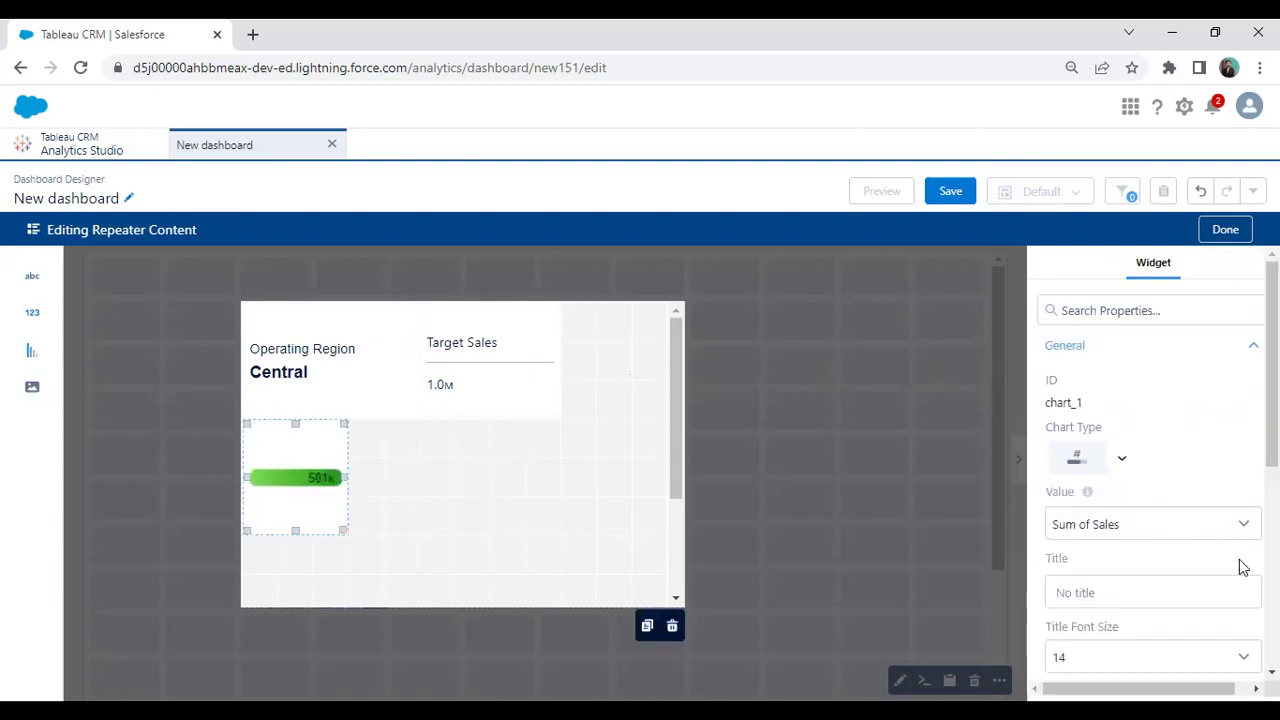
Set the gauge's value to Target Achived% and its range maximum to 1.
{"action": "scroll", "coordinate": [1174, 515], "scroll_direction": "down", "scroll_amount": 2}
{"action": "left_click", "coordinate": [1118, 345]}
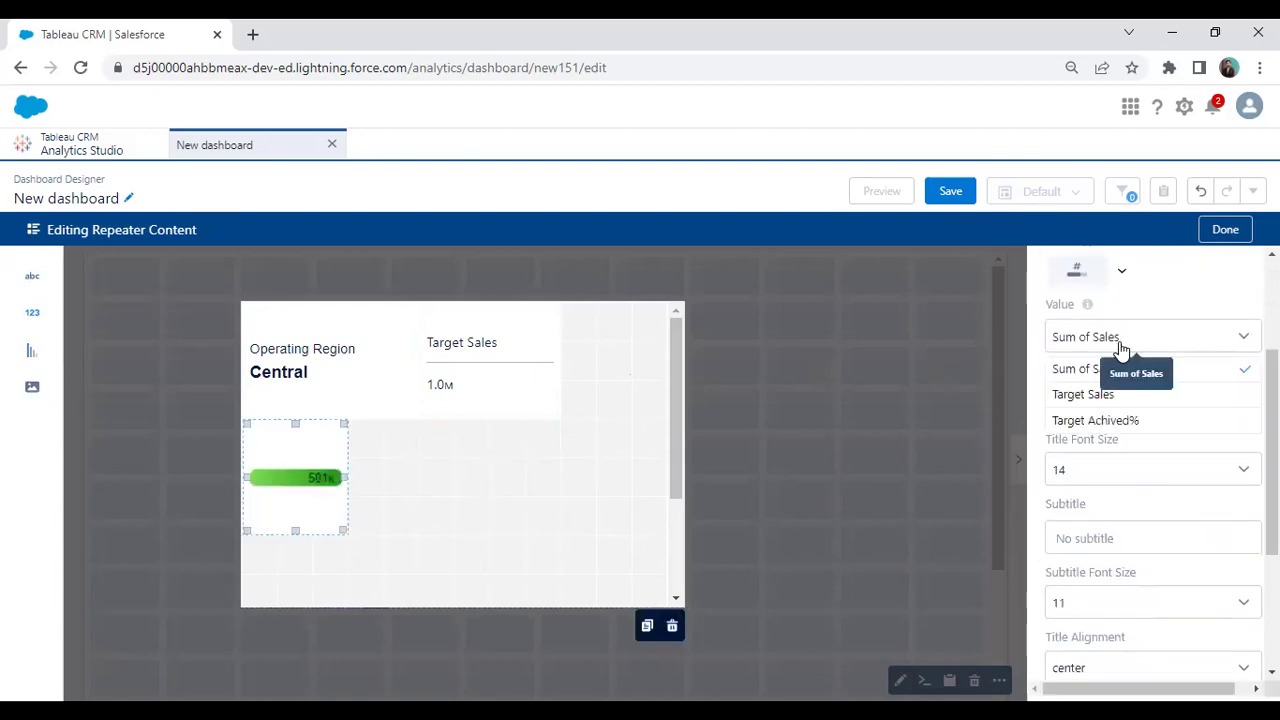
{"action": "left_click", "coordinate": [1113, 424]}
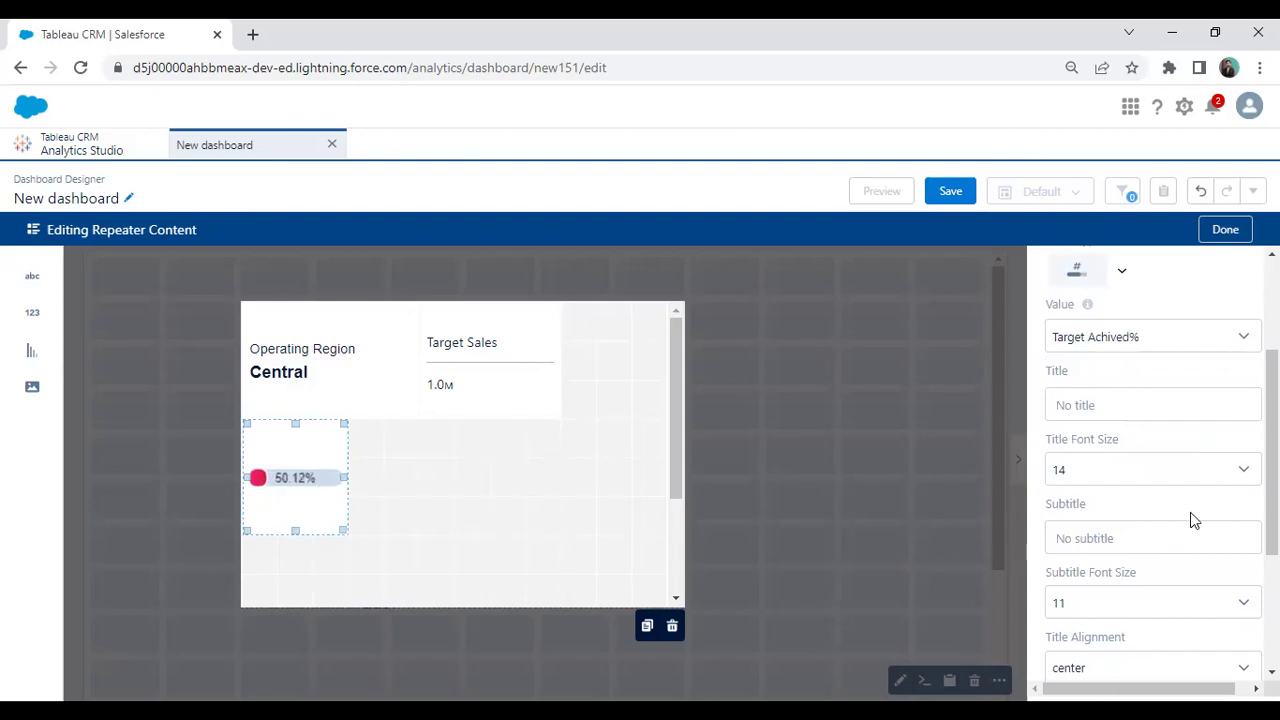
{"action": "scroll", "coordinate": [1169, 500], "scroll_direction": "down", "scroll_amount": 3}
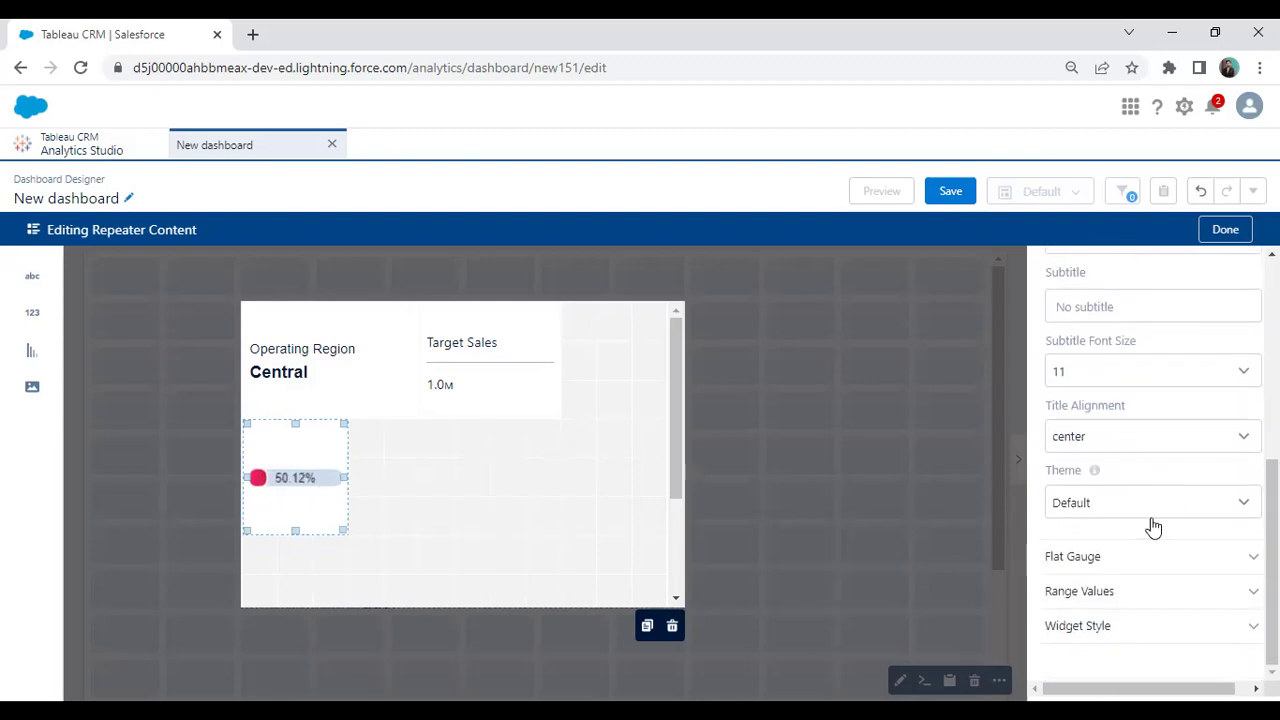
{"action": "left_click", "coordinate": [1096, 602]}
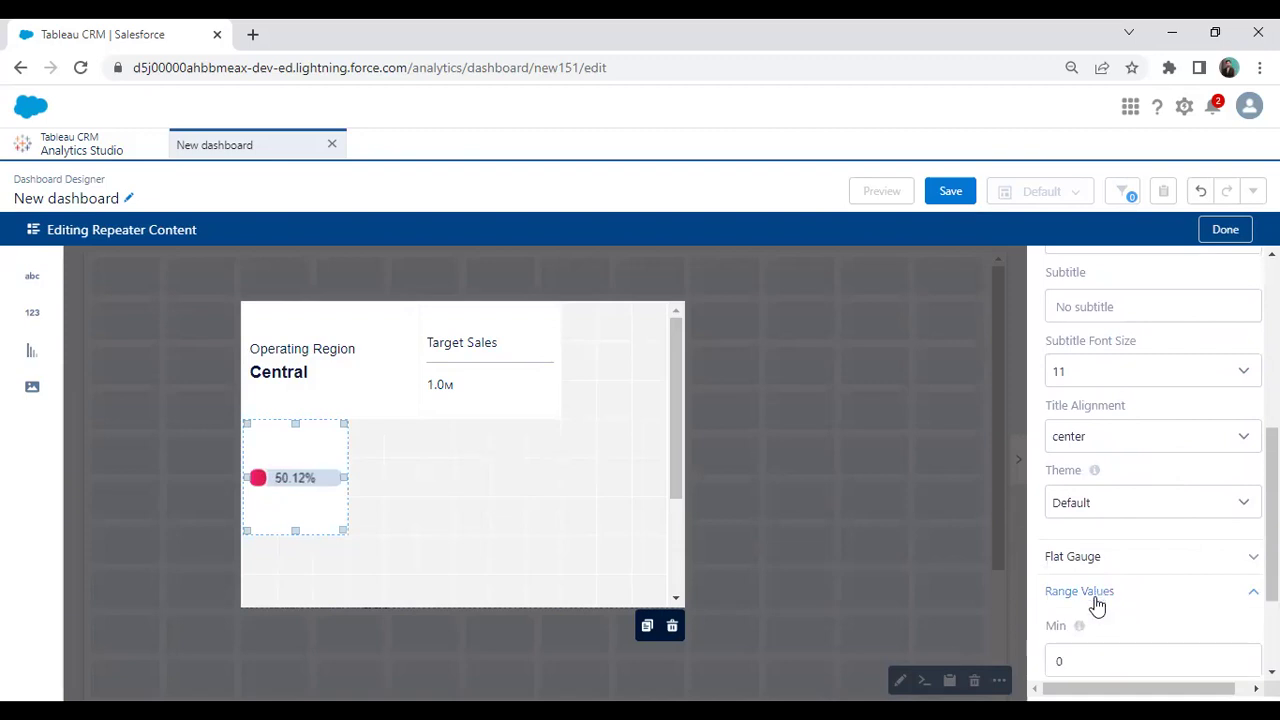
{"action": "scroll", "coordinate": [1100, 590], "scroll_direction": "down", "scroll_amount": 2}
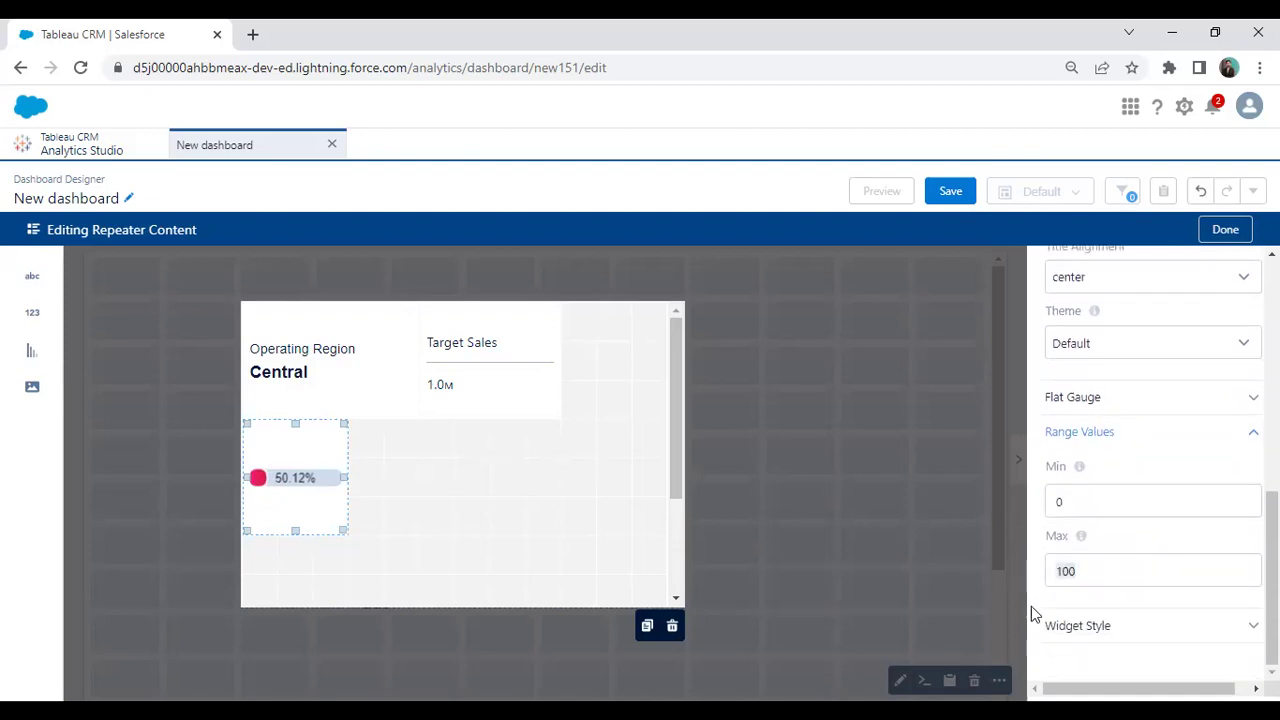
{"action": "type", "text": "1"}
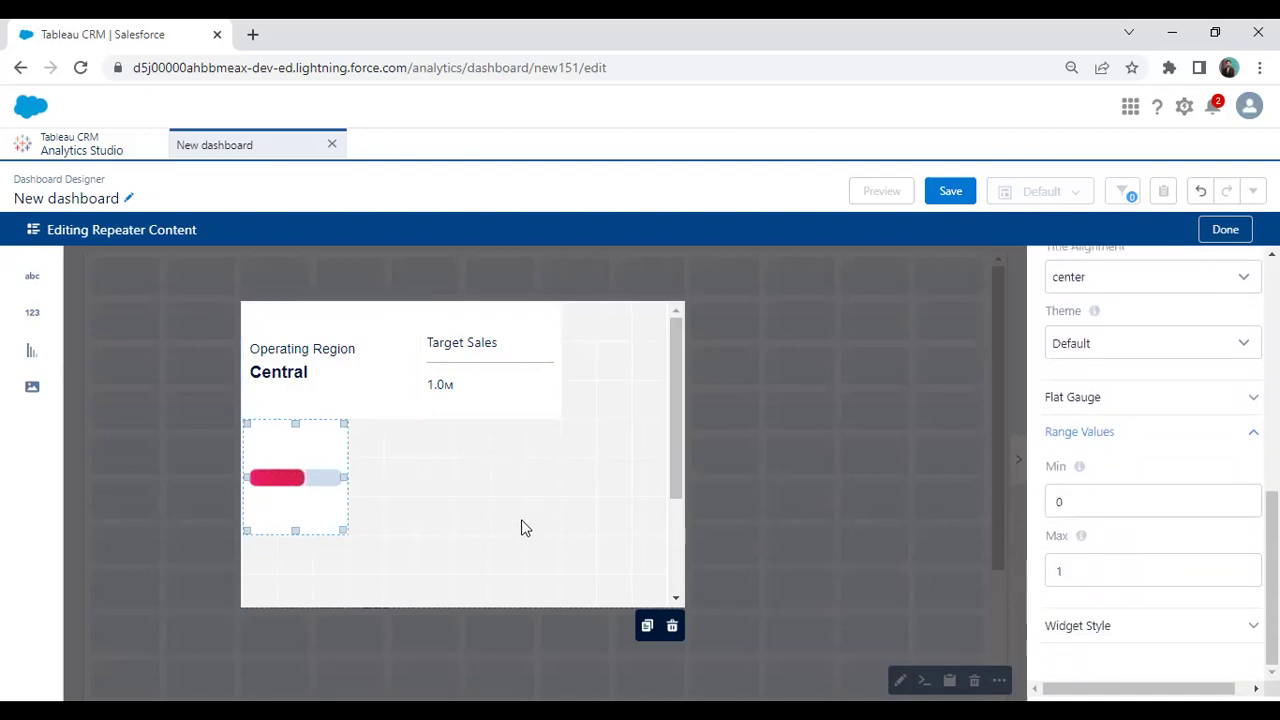
Widen the percentage gauge across the card and nudge it slightly lower.
{"action": "left_click_drag", "start_coordinate": [344, 532], "coordinate": [531, 511]}
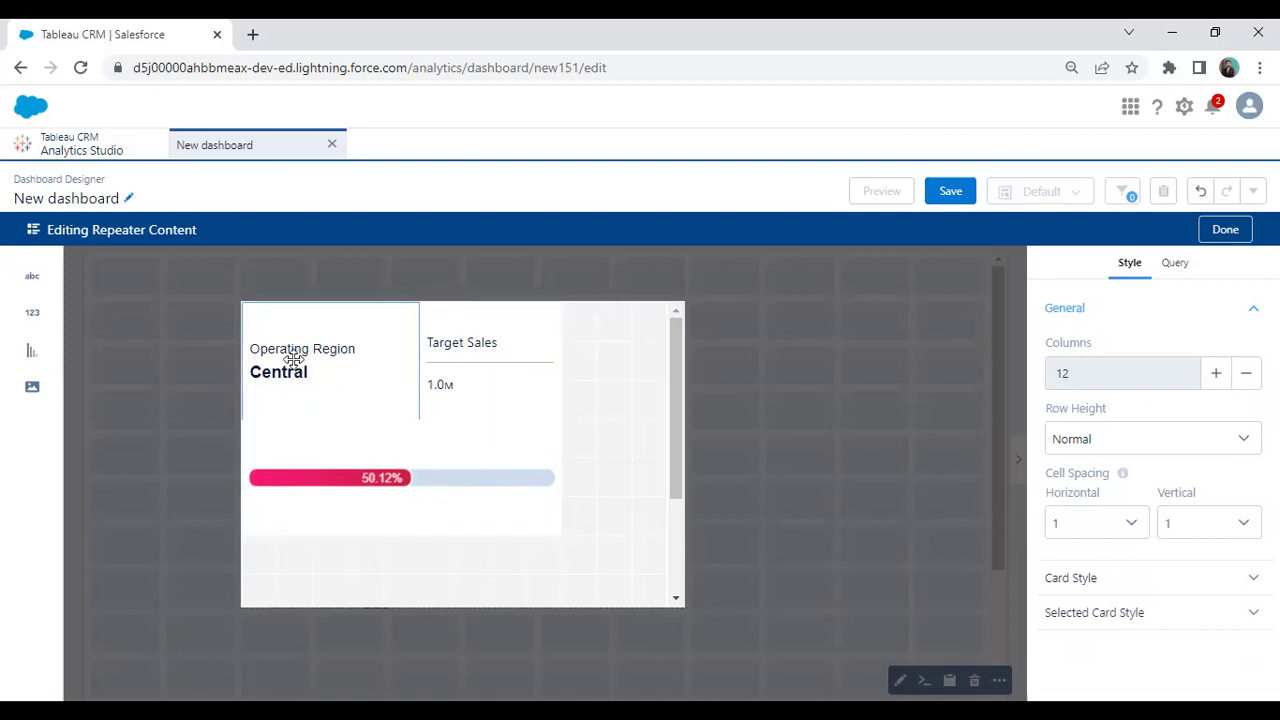
{"action": "scroll", "coordinate": [441, 384], "scroll_direction": "down", "scroll_amount": 1}
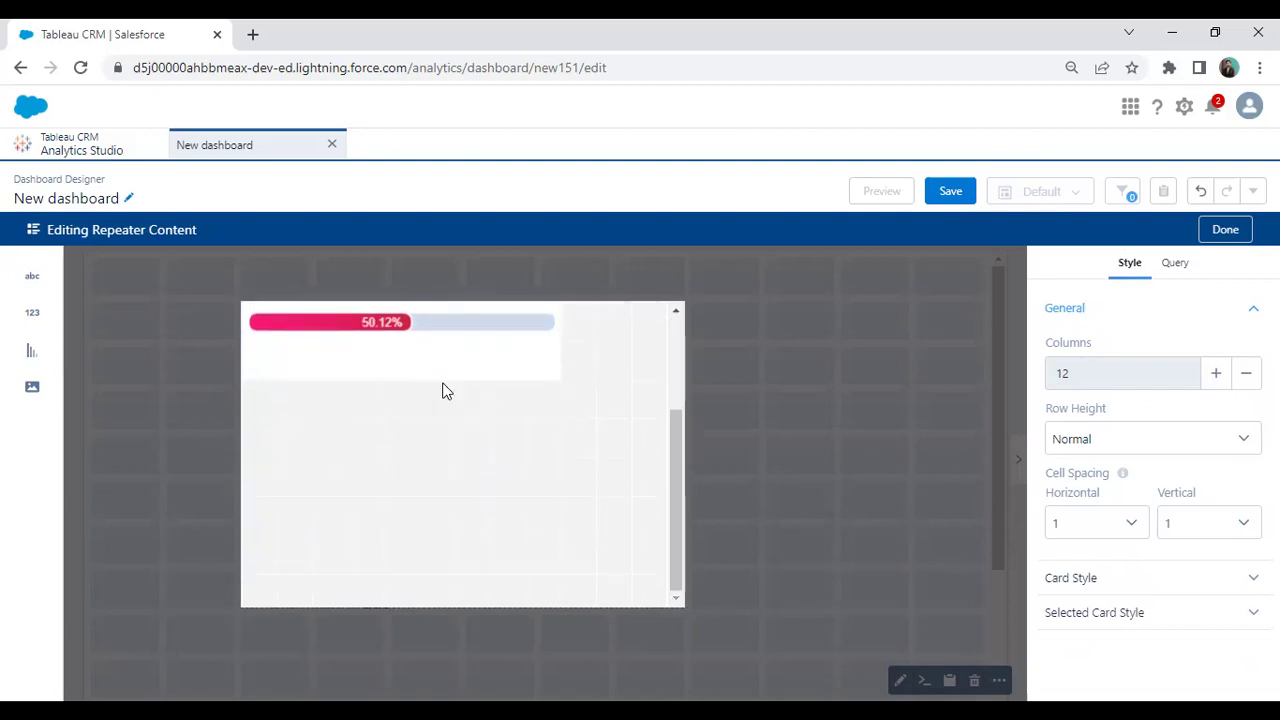
{"action": "scroll", "coordinate": [447, 391], "scroll_direction": "up", "scroll_amount": 3}
{"action": "left_click", "coordinate": [359, 447]}
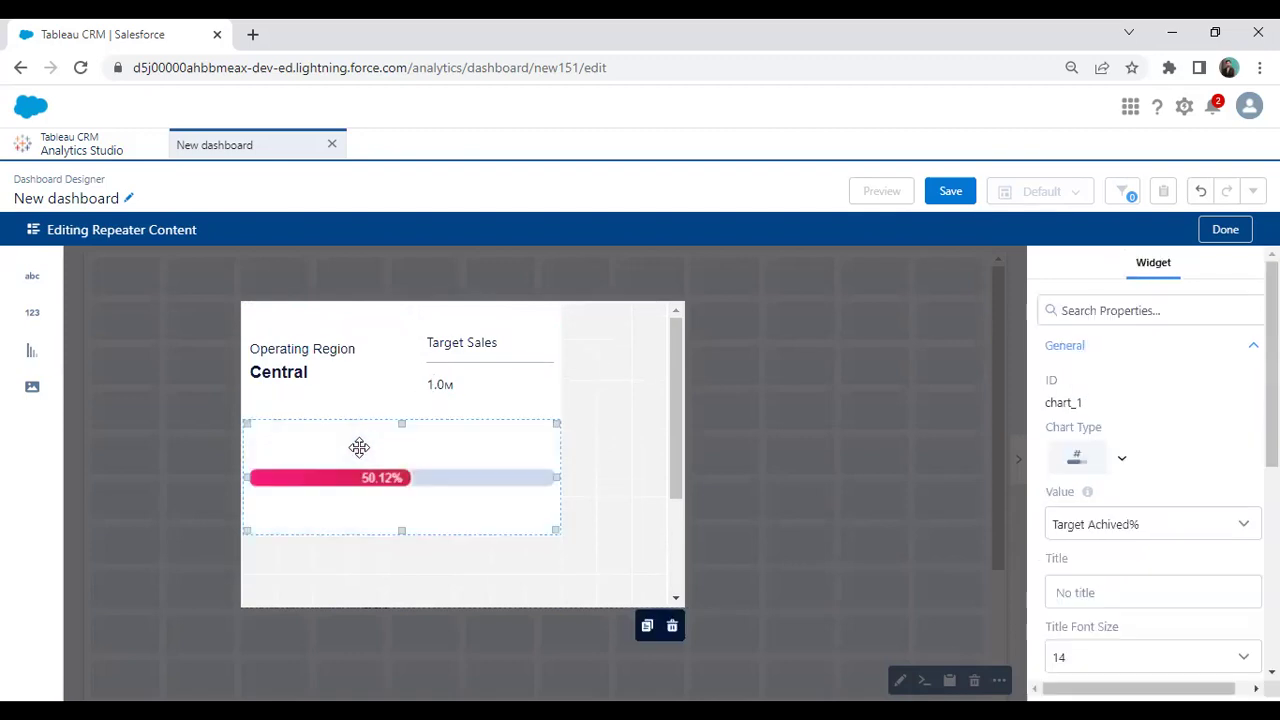
{"action": "mouse_move", "coordinate": [360, 437]}
{"action": "left_mouse_down"}
{"action": "mouse_move", "coordinate": [357, 483]}
{"action": "mouse_move", "coordinate": [354, 450]}
{"action": "left_mouse_up"}
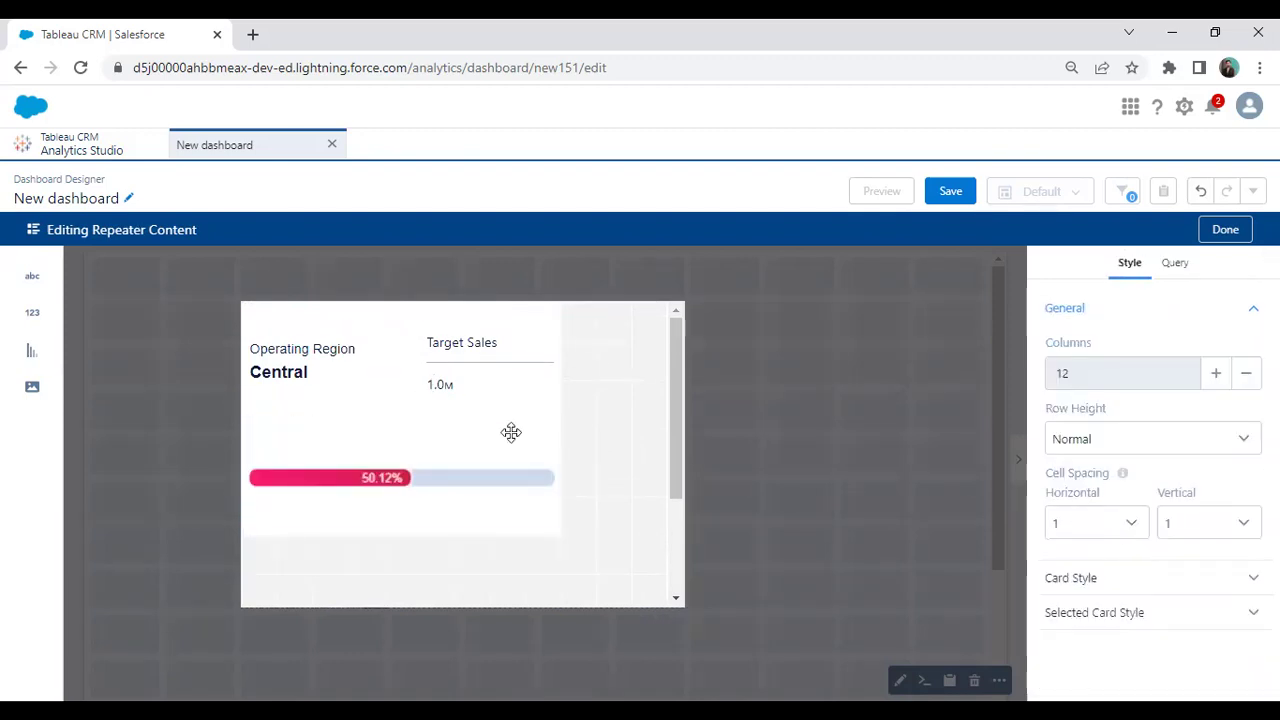
{"action": "left_click", "coordinate": [446, 443]}
{"action": "scroll", "coordinate": [1111, 580], "scroll_direction": "down", "scroll_amount": 2}
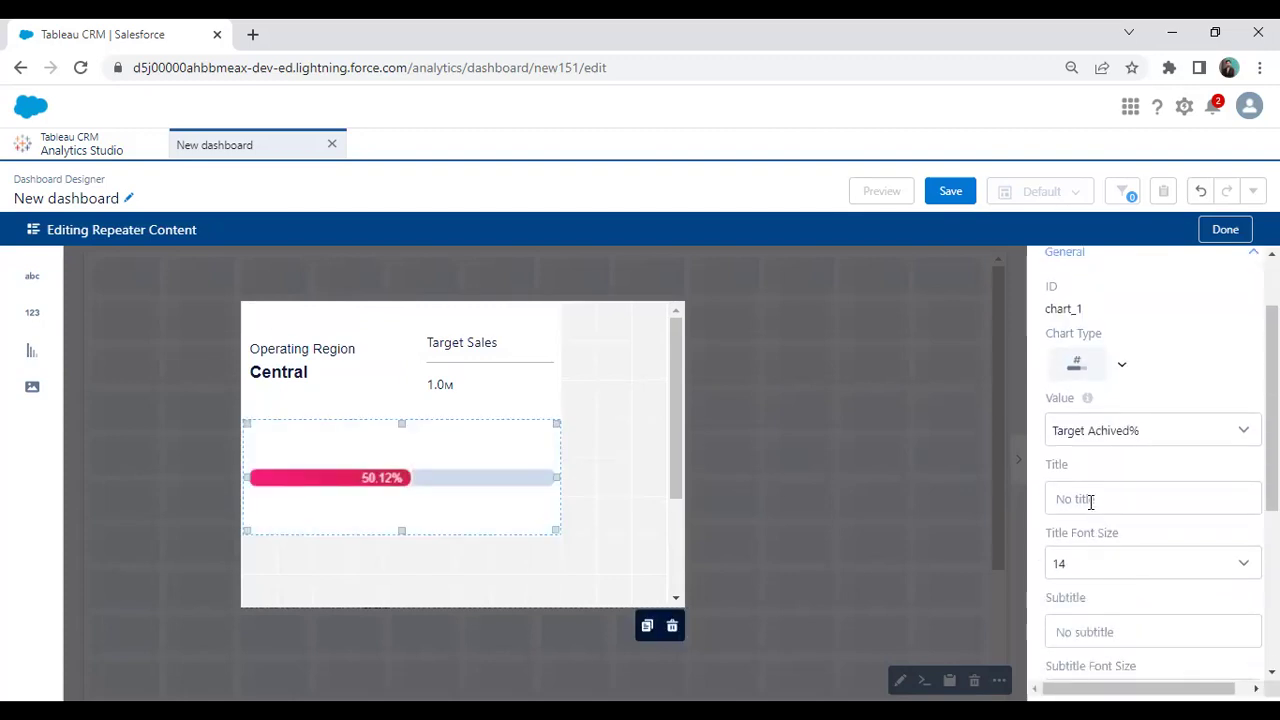
Title the gauge 'Sales Achived %', keeping its chart type as Flat Gauge.
{"action": "type", "text": "Slaes"}
{"action": "key", "text": "BackSpace"}
{"action": "key", "text": "BackSpace"}
{"action": "key", "text": "BackSpace"}
{"action": "key", "text": "BackSpace"}
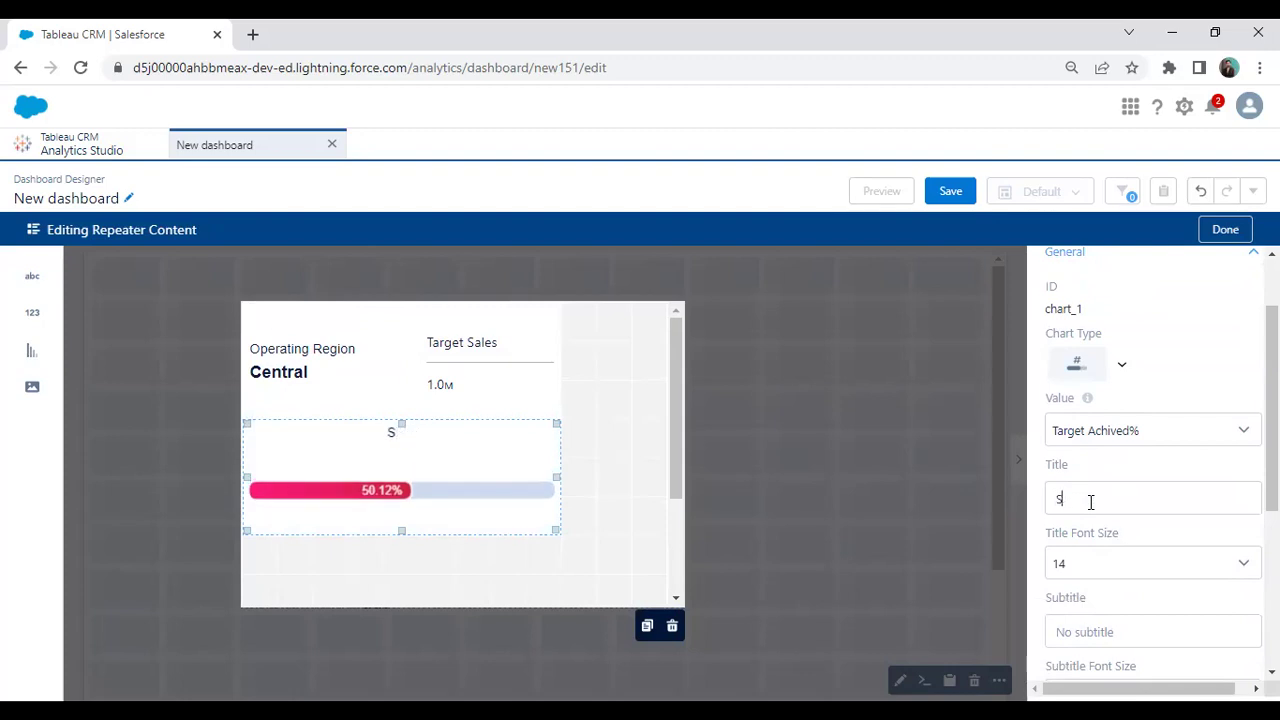
{"action": "left_click", "coordinate": [1117, 436]}
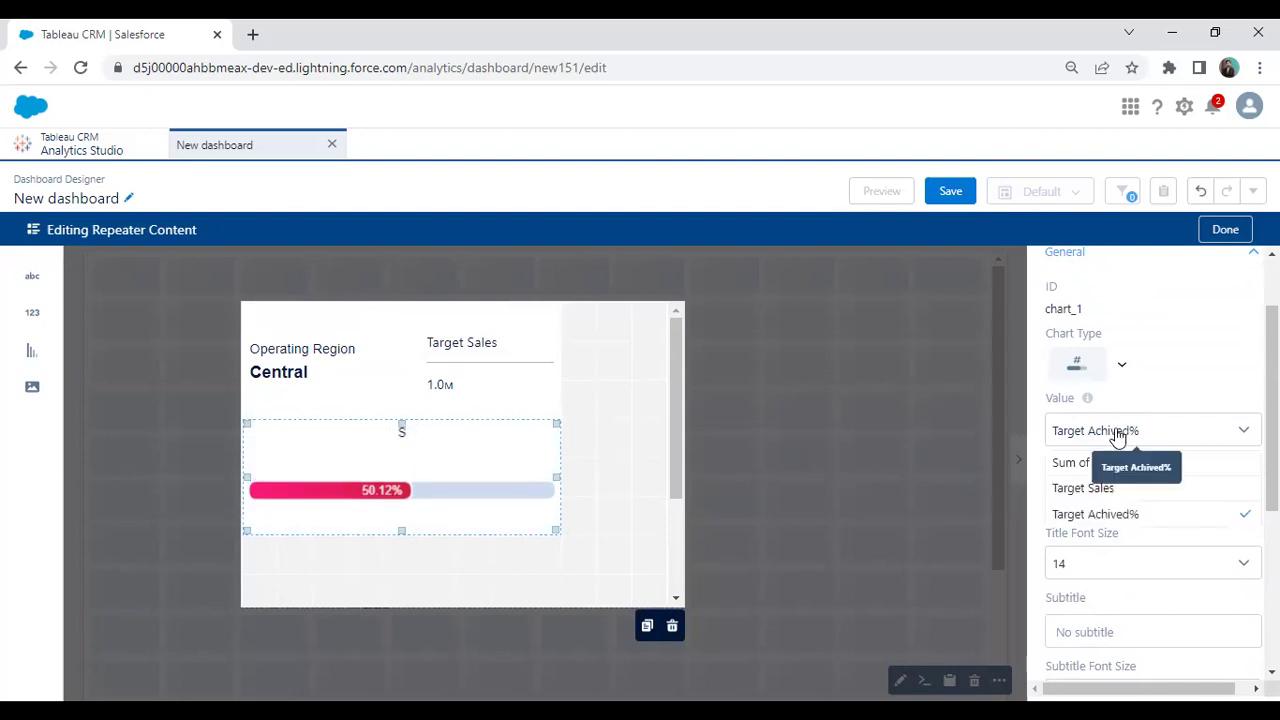
{"action": "left_click", "coordinate": [1162, 389]}
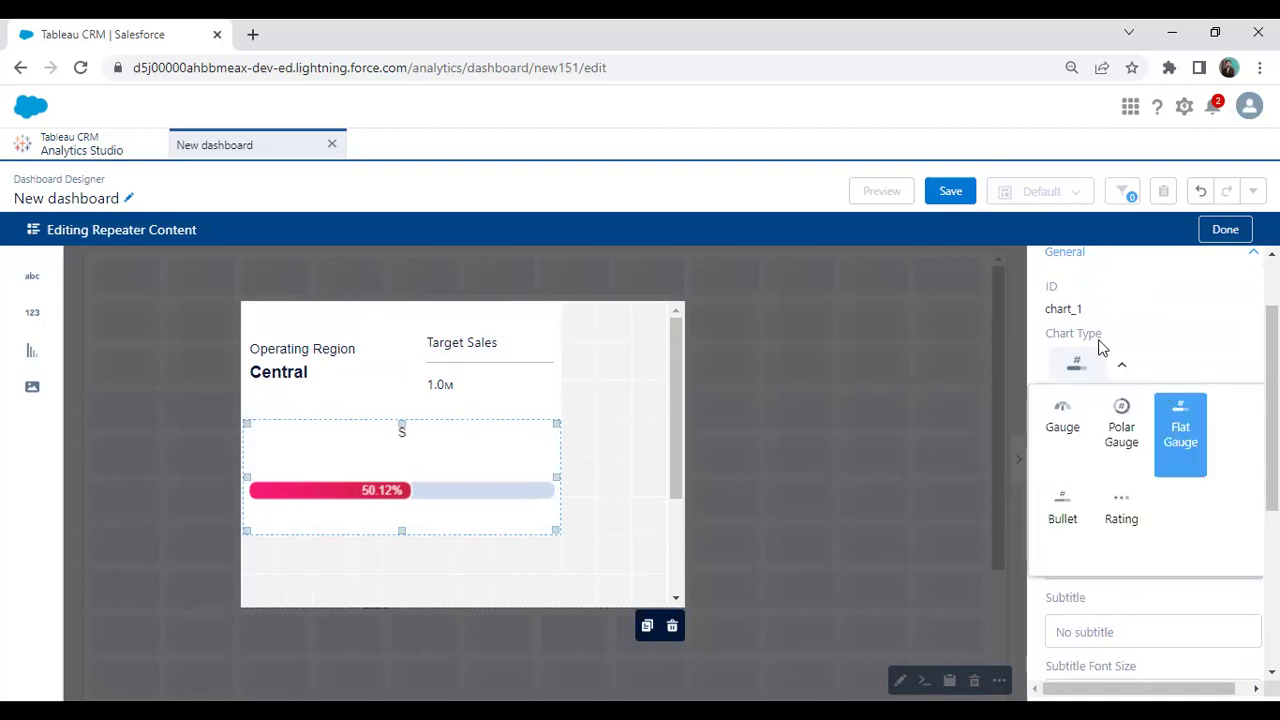
{"action": "left_click", "coordinate": [1131, 610]}
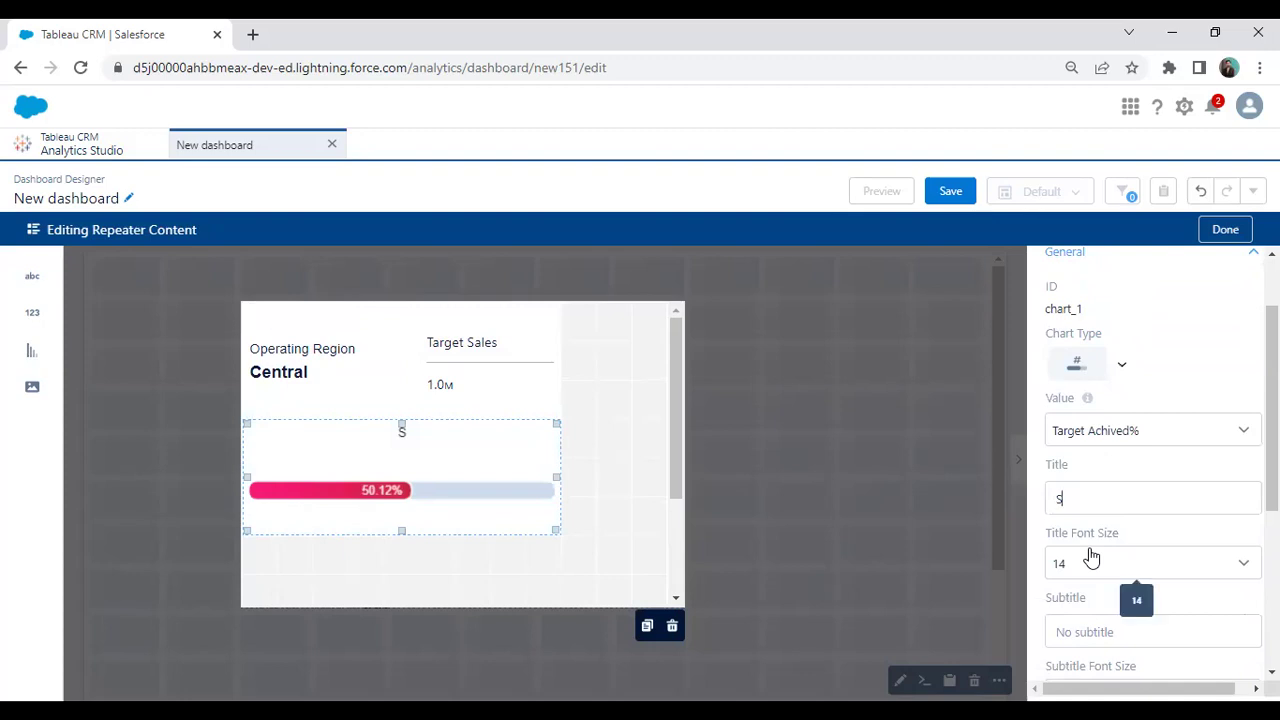
{"action": "key", "text": "BackSpace"}
{"action": "type", "text": "T"}
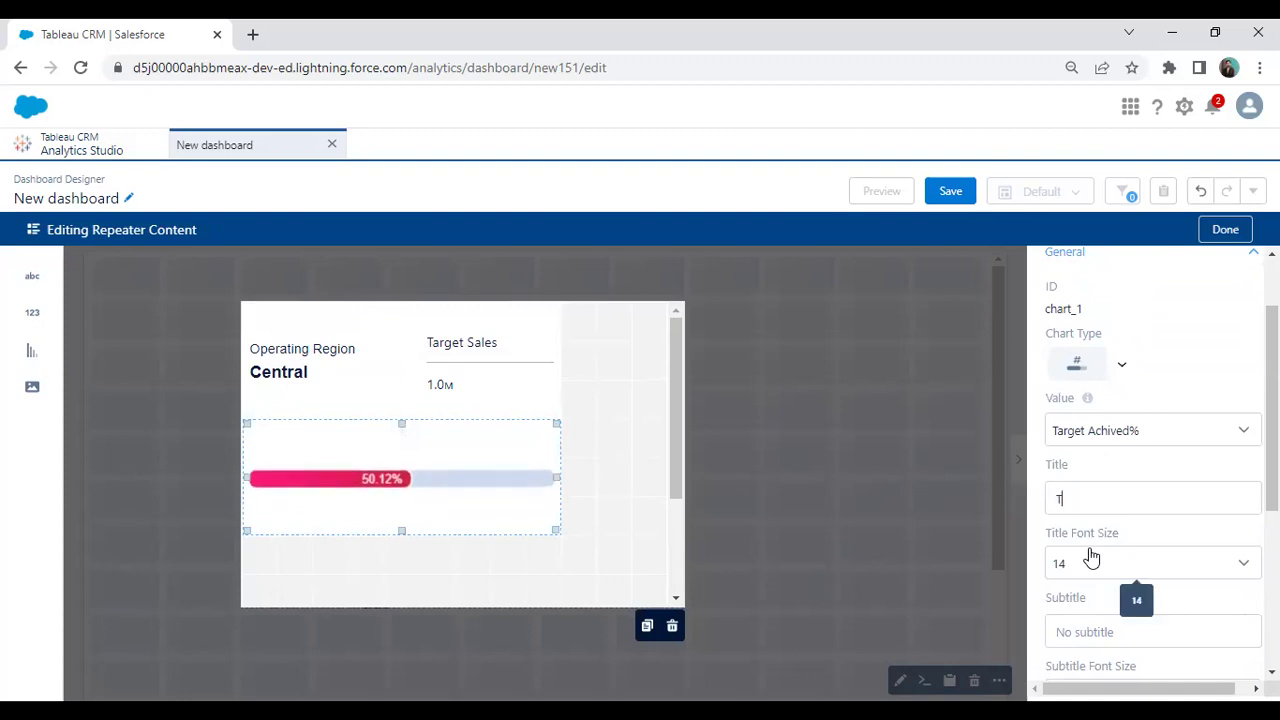
{"action": "key", "text": "BackSpace"}
{"action": "type", "text": "Sales"}
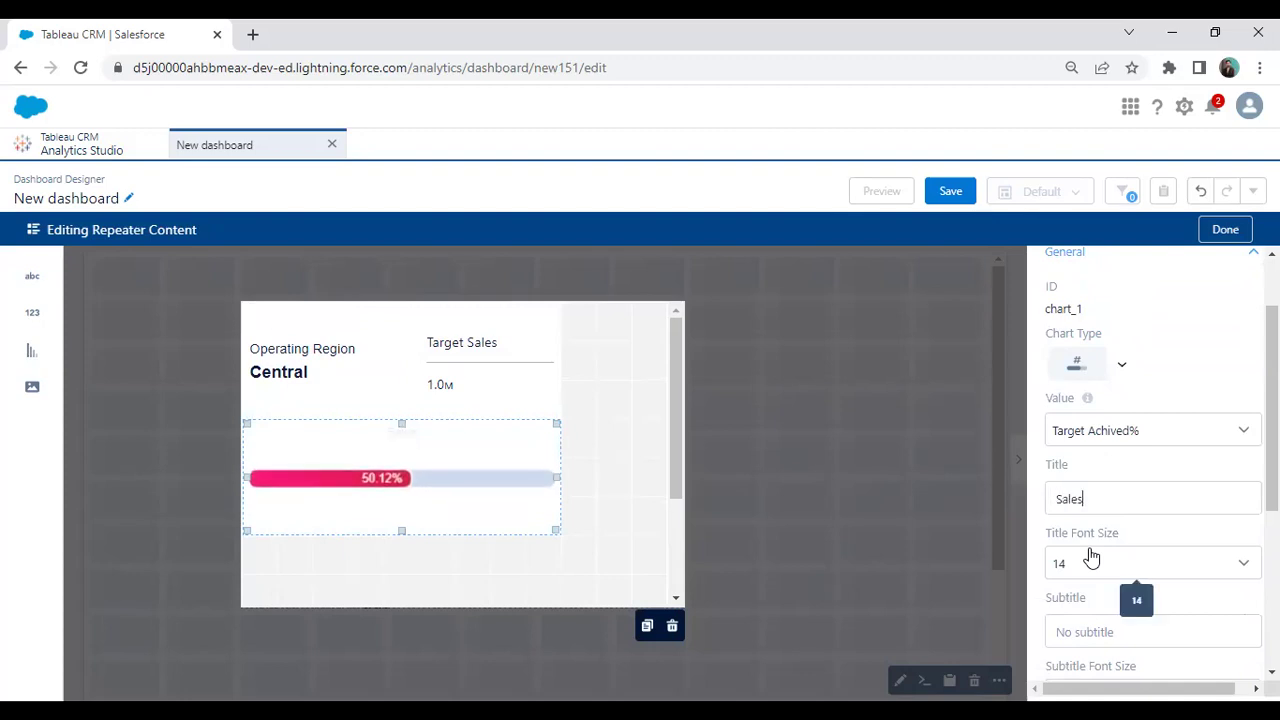
{"action": "type", "text": " Achived %"}
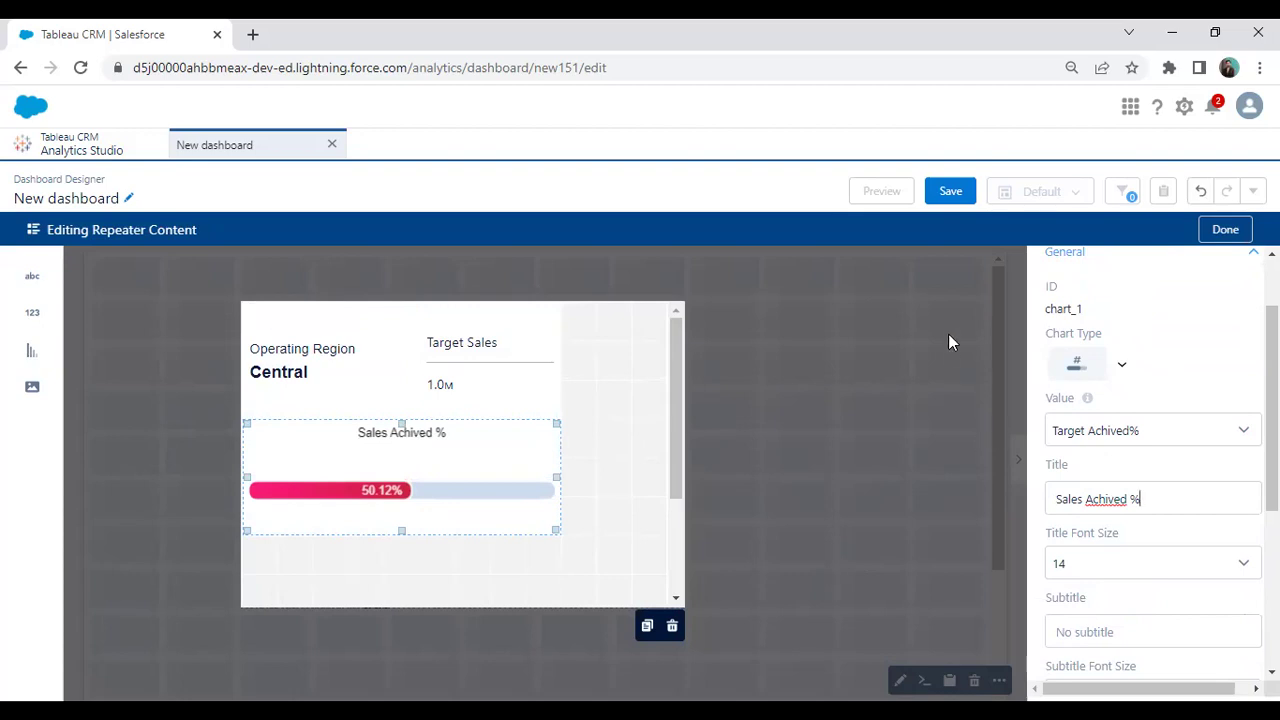
{"action": "scroll", "coordinate": [1136, 379], "scroll_direction": "down", "scroll_amount": 3}
{"action": "scroll", "coordinate": [1136, 379], "scroll_direction": "up", "scroll_amount": 4}
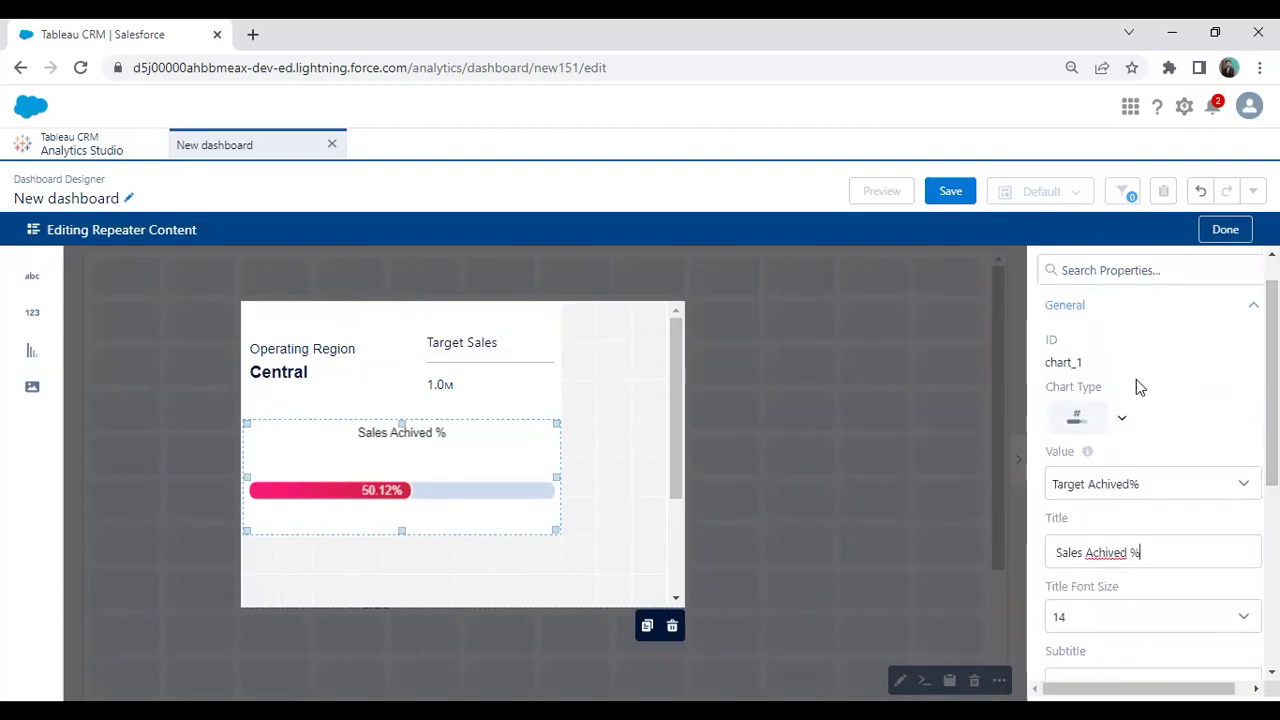
{"action": "left_click", "coordinate": [1122, 420]}
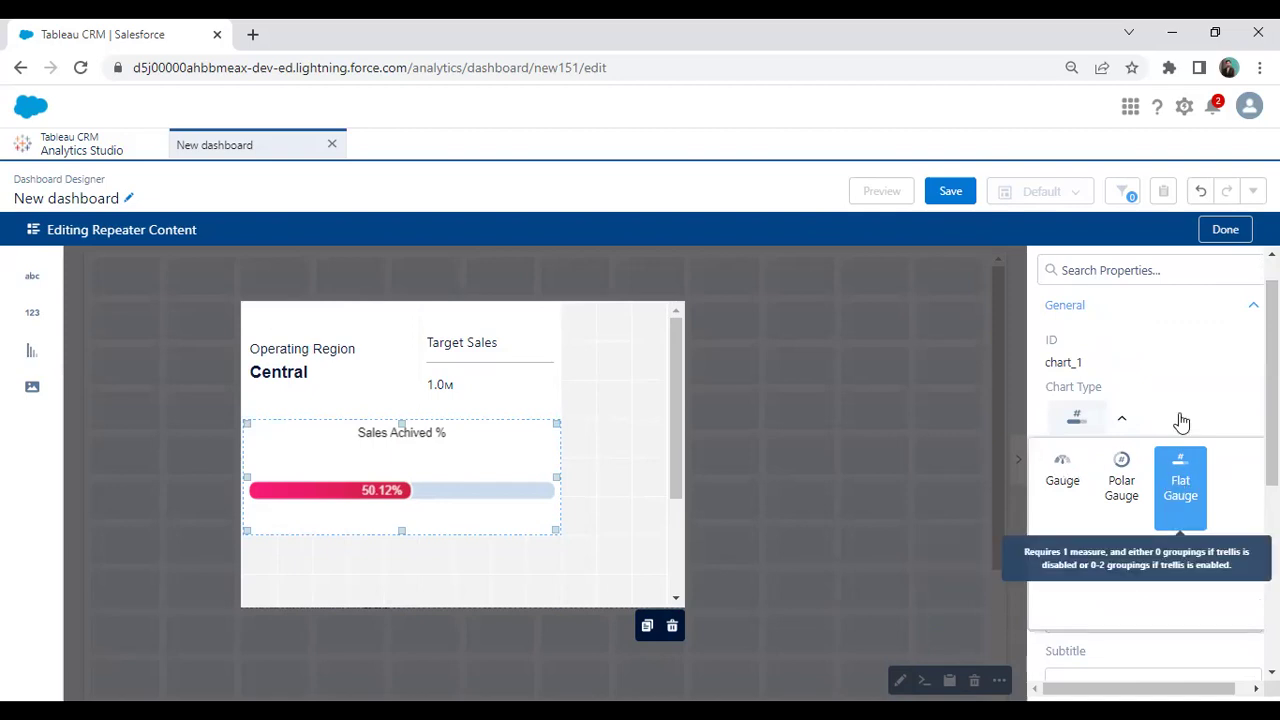
Finish card editing, then move the repeater to the top-left and resize it wider.
{"action": "left_click", "coordinate": [1219, 257]}
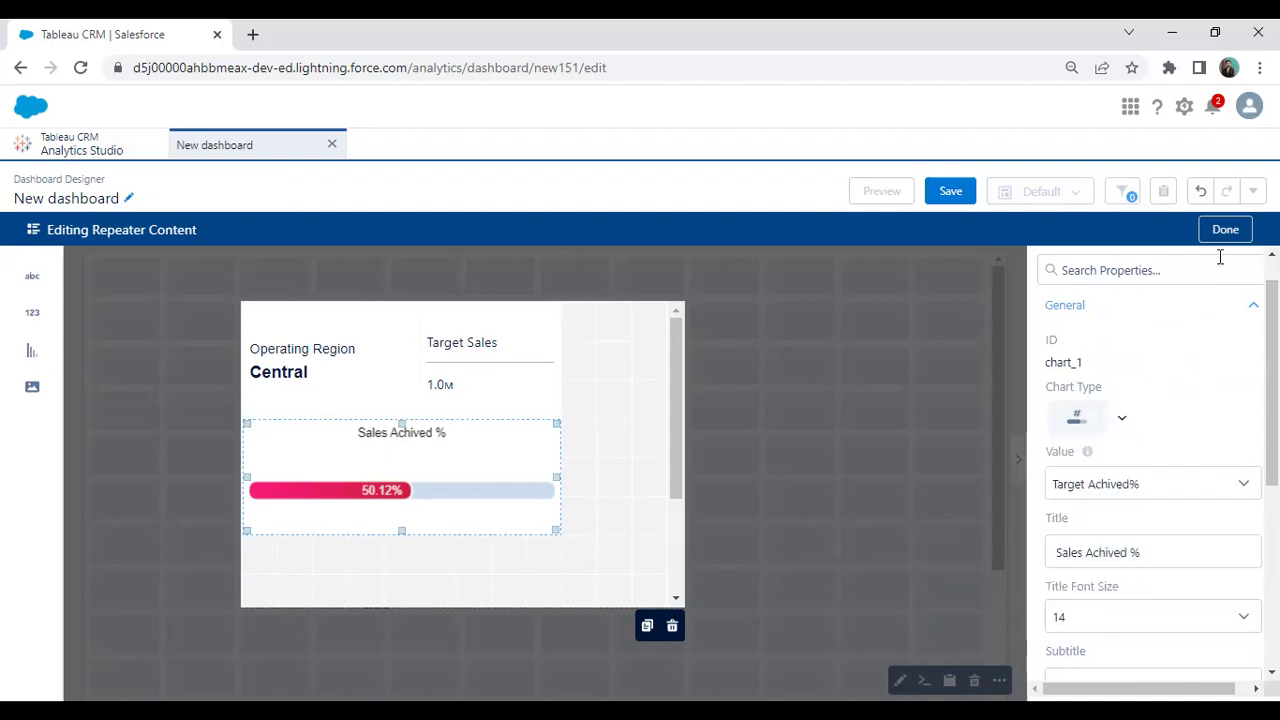
{"action": "left_click", "coordinate": [1223, 236]}
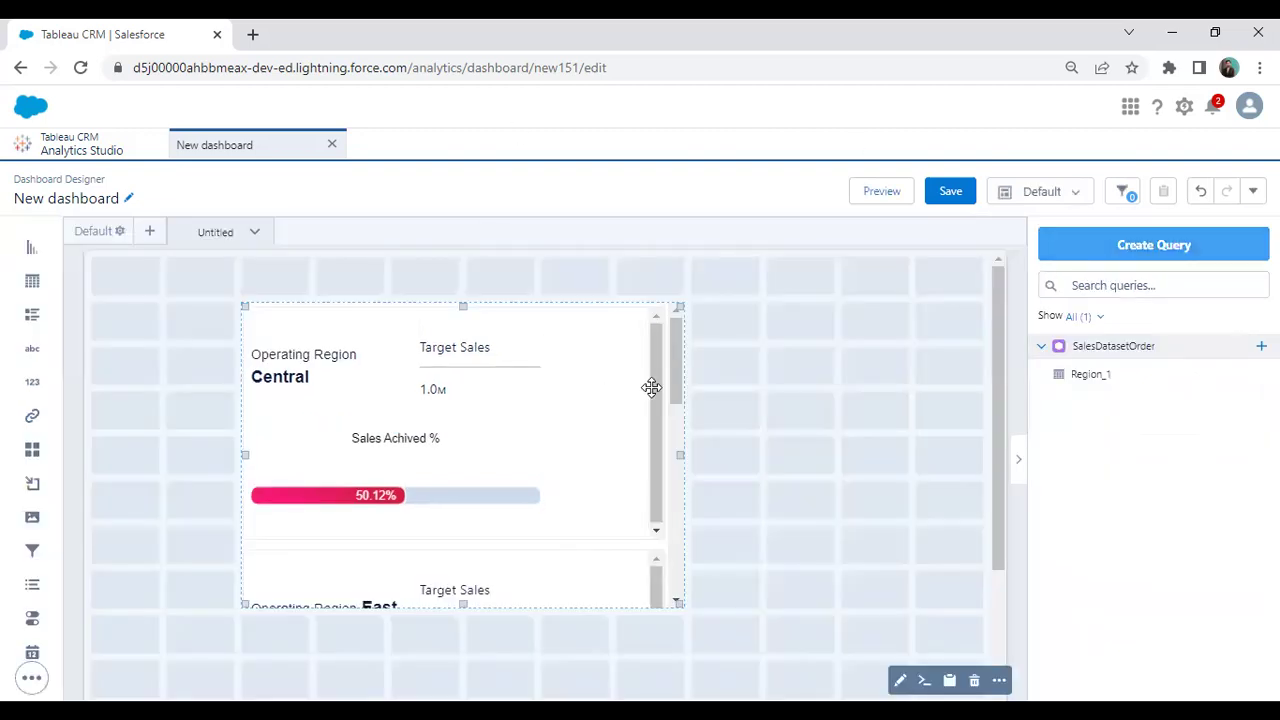
{"action": "left_click_drag", "start_coordinate": [389, 354], "coordinate": [346, 329]}
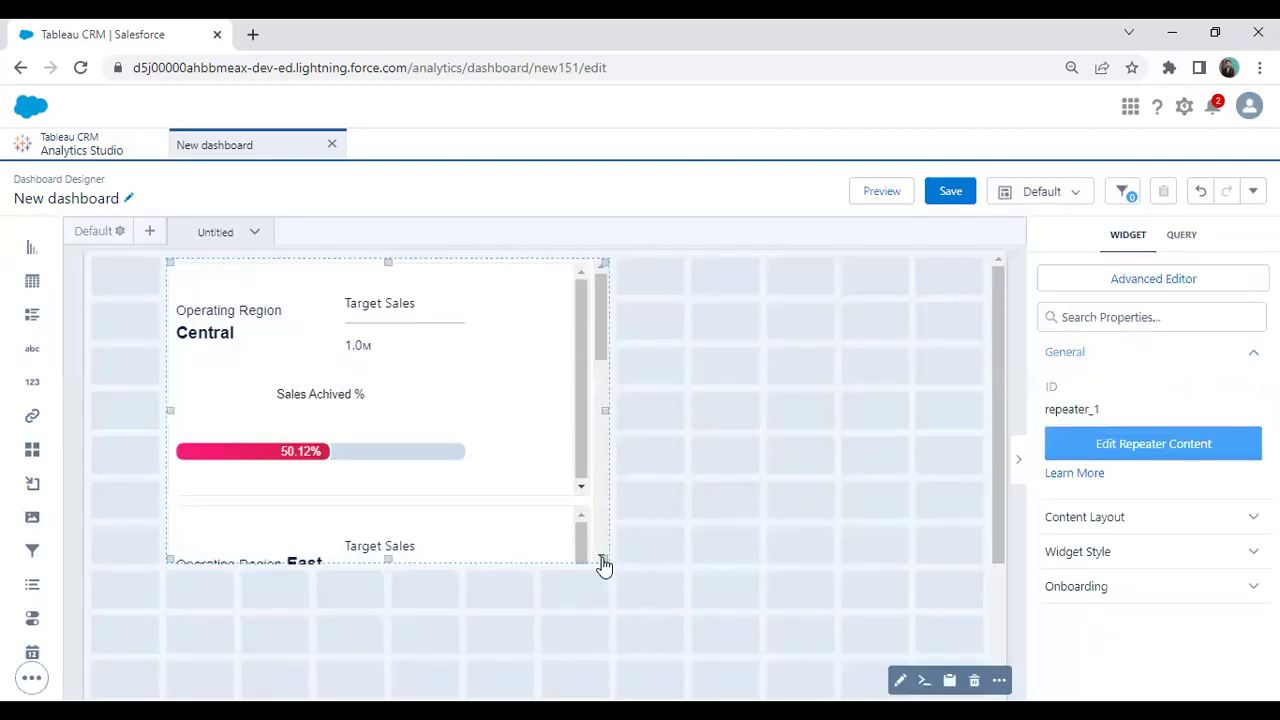
{"action": "left_click_drag", "start_coordinate": [604, 563], "coordinate": [908, 548]}
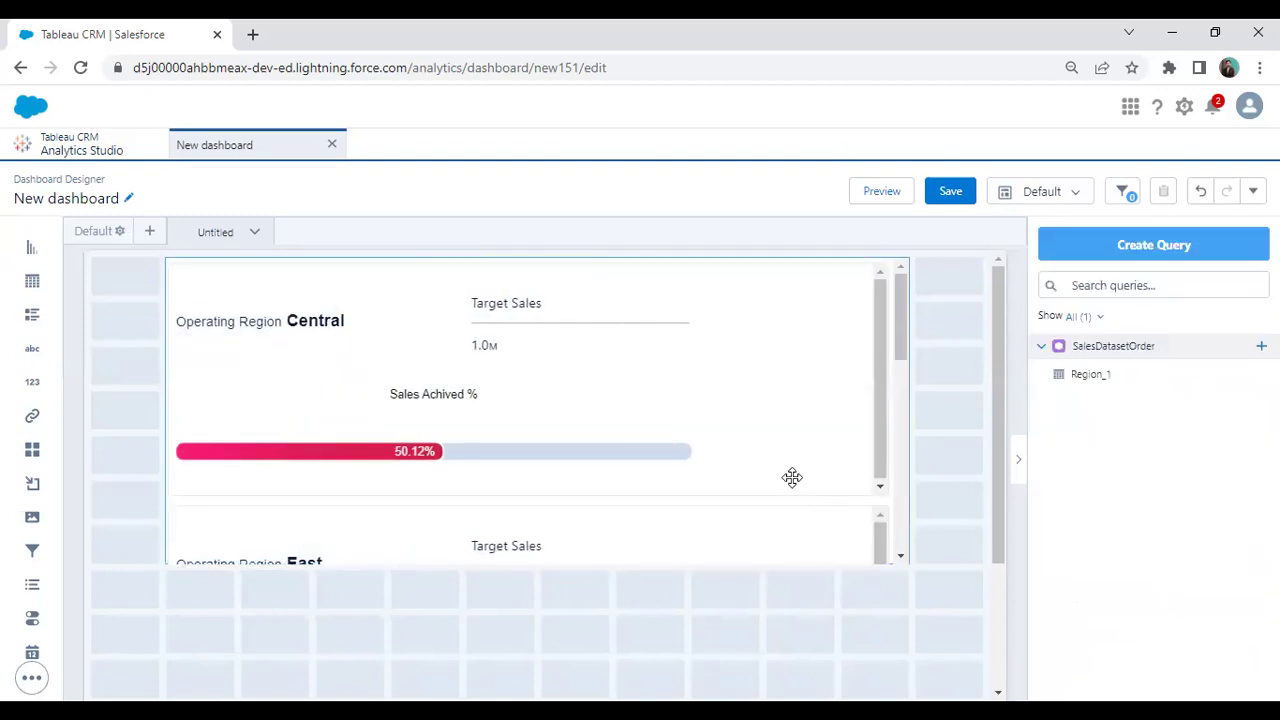
{"action": "left_click", "coordinate": [871, 491]}
{"action": "left_click_drag", "start_coordinate": [906, 566], "coordinate": [705, 513]}
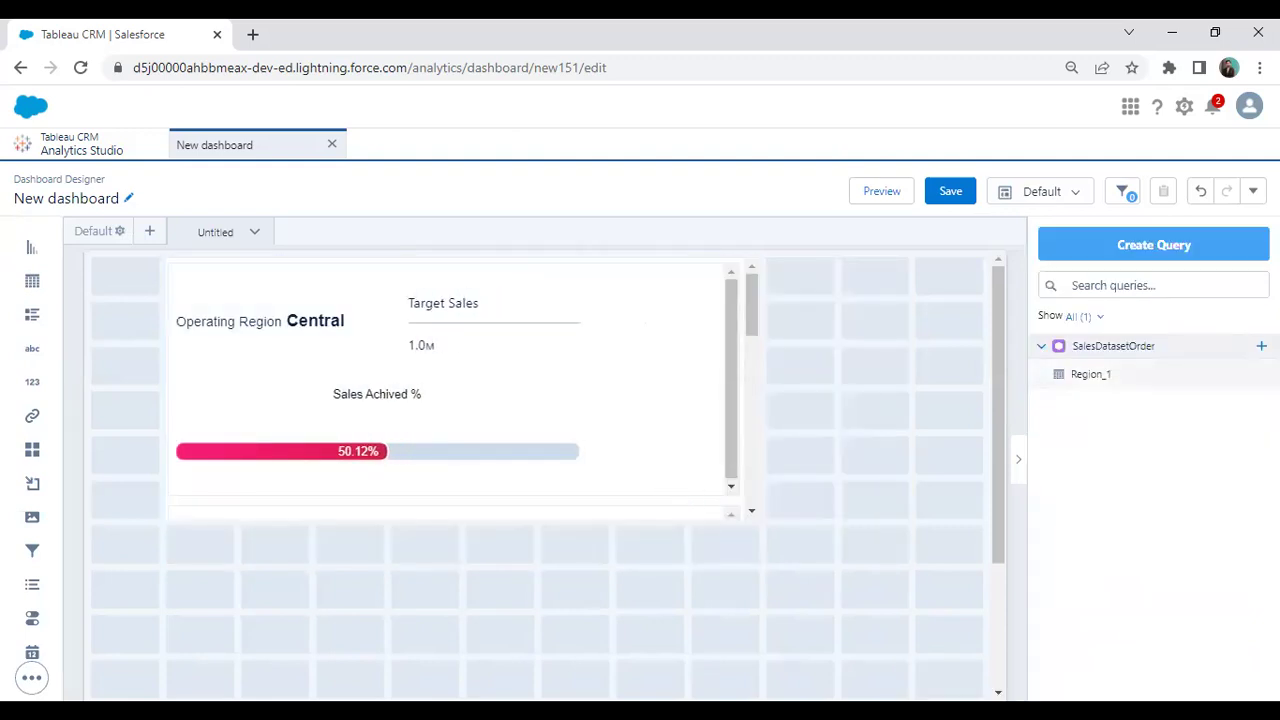
{"action": "left_click", "coordinate": [1260, 374]}
{"action": "left_click", "coordinate": [1178, 405]}
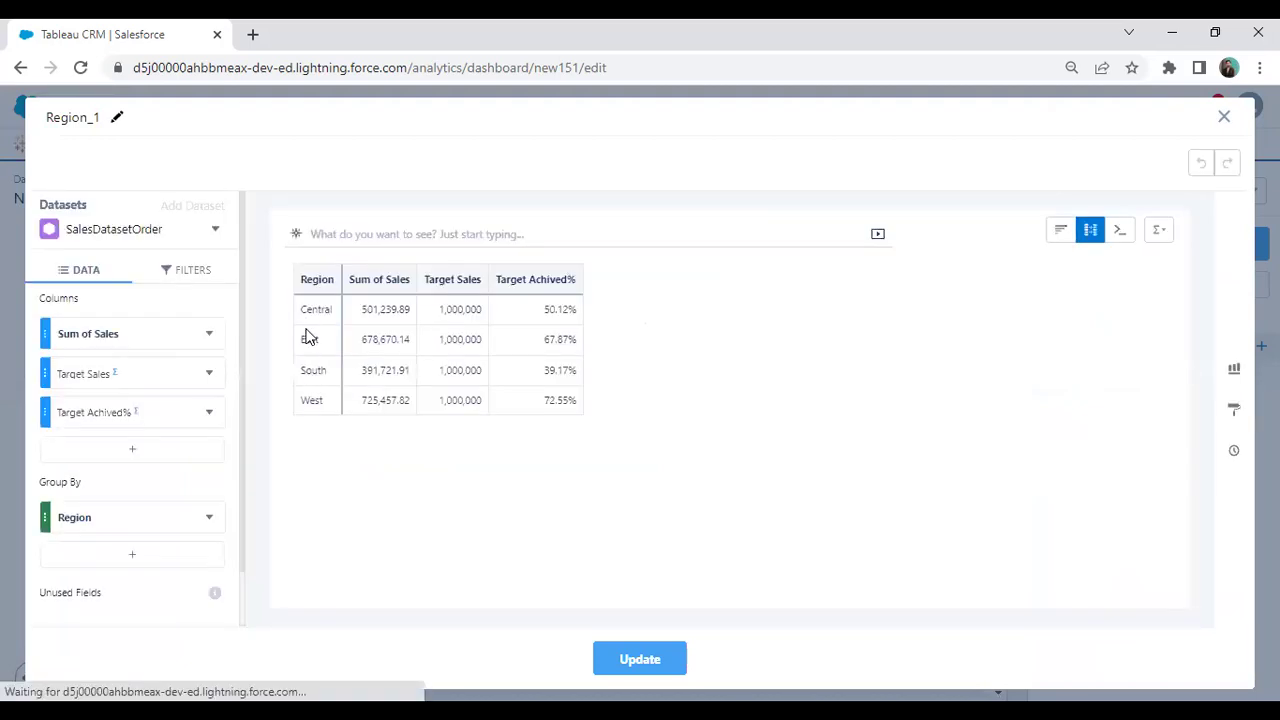
{"action": "left_click", "coordinate": [1223, 116]}
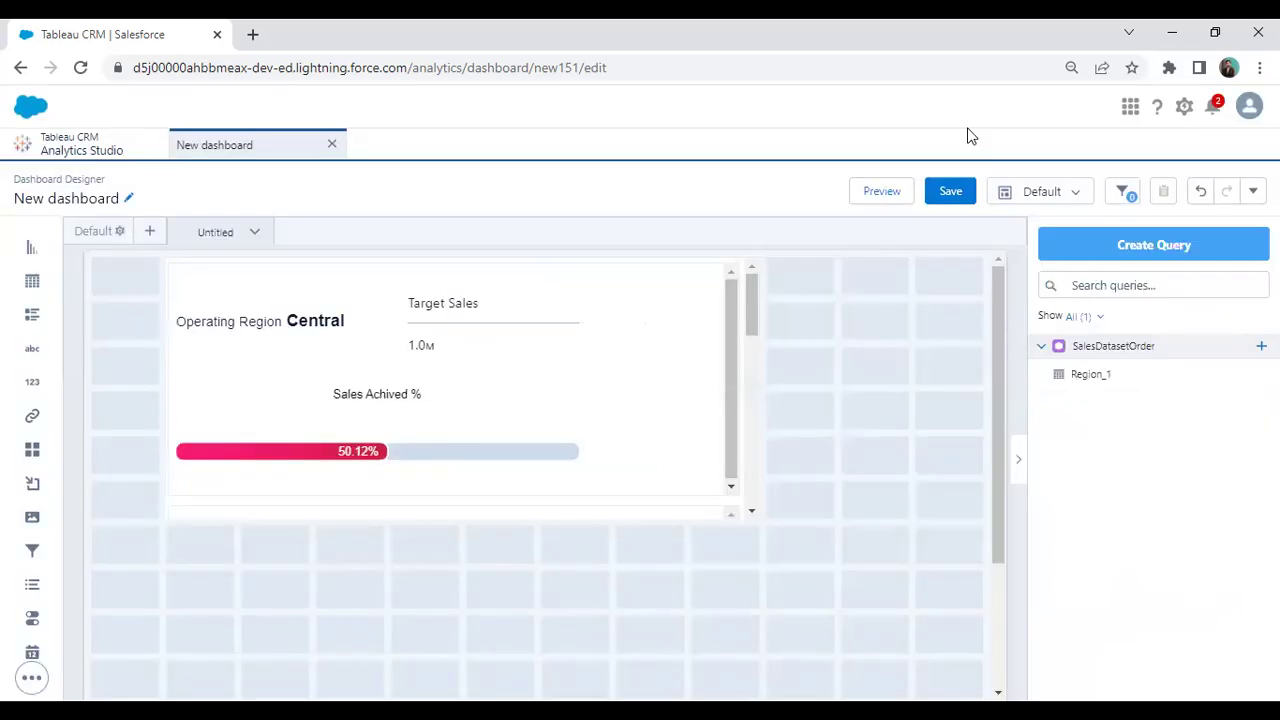
{"action": "left_click", "coordinate": [880, 193]}
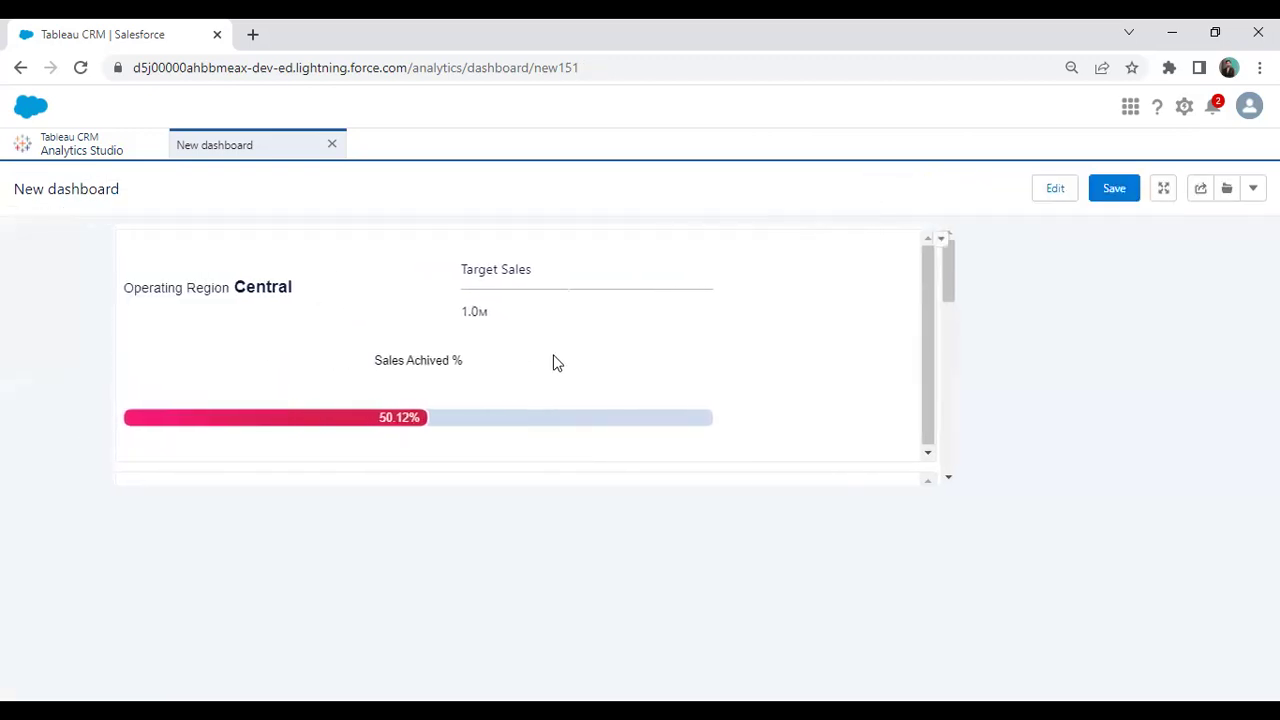
Preview the Central and East cards, then return to editing and resize the repeater.
{"action": "scroll", "coordinate": [553, 362], "scroll_direction": "down", "scroll_amount": 2}
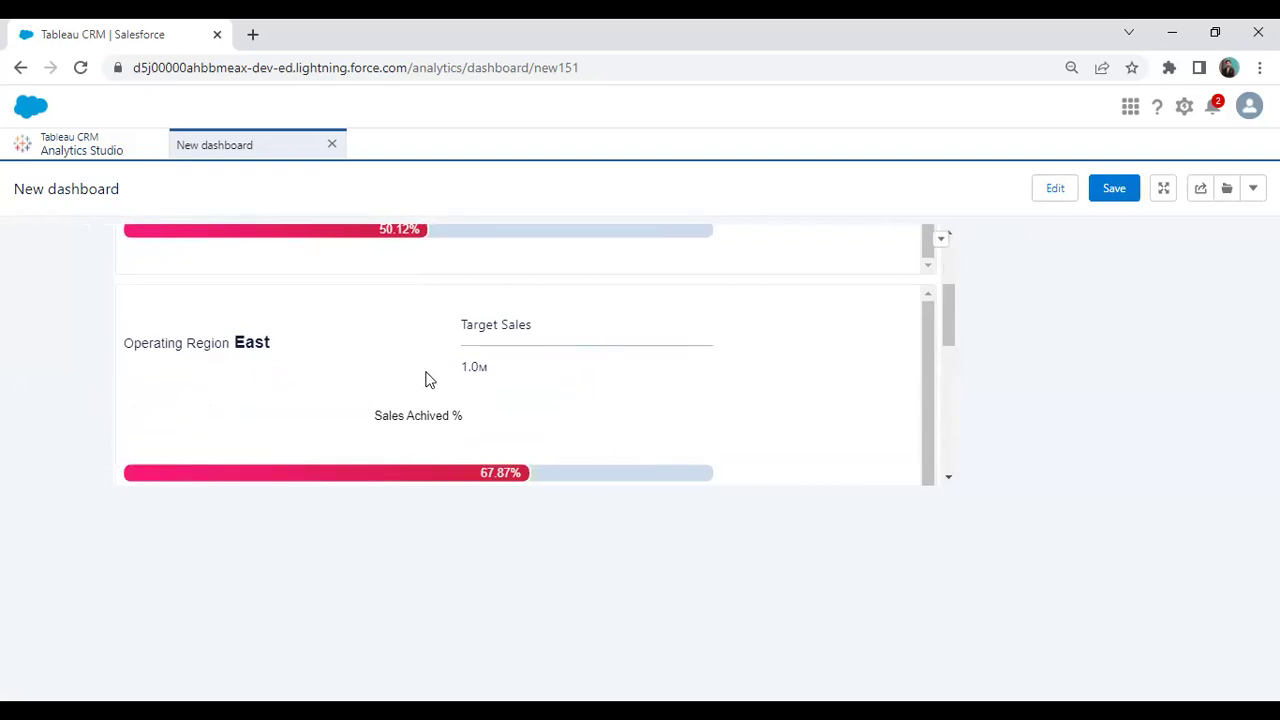
{"action": "left_click_drag", "start_coordinate": [952, 318], "coordinate": [941, 264]}
{"action": "left_click", "coordinate": [1050, 190]}
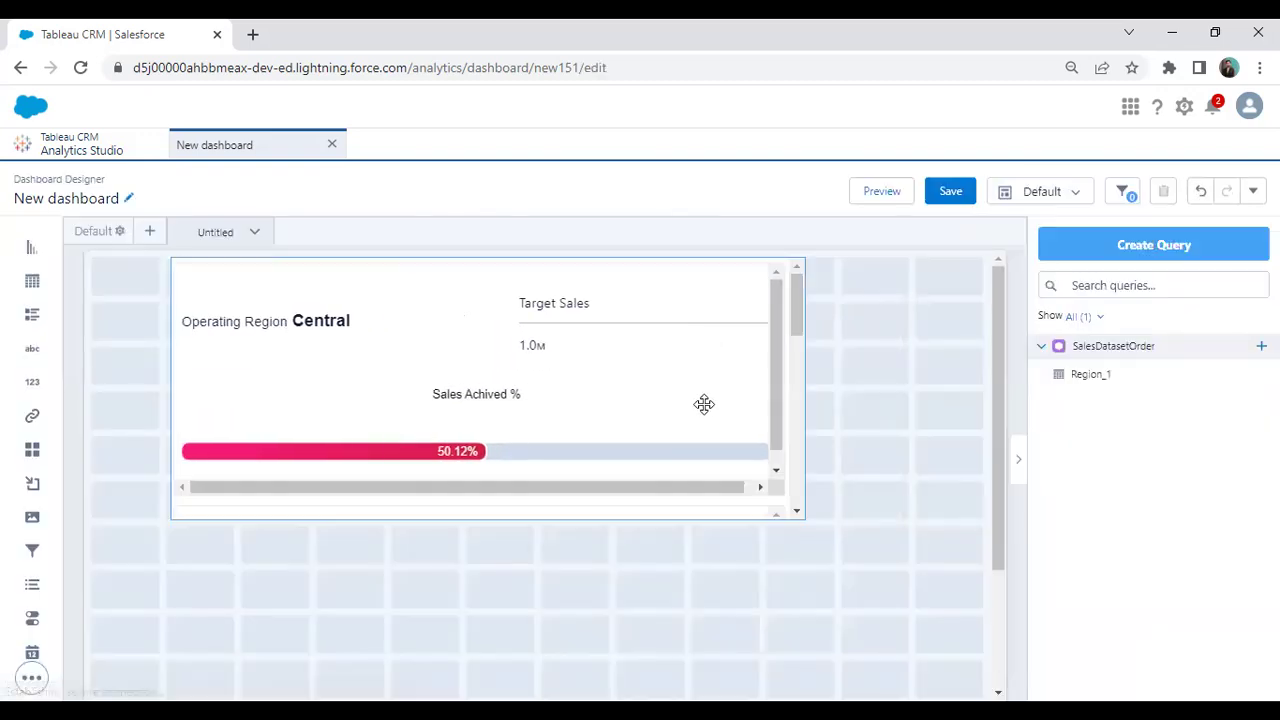
{"action": "left_click_drag", "start_coordinate": [804, 516], "coordinate": [763, 536]}
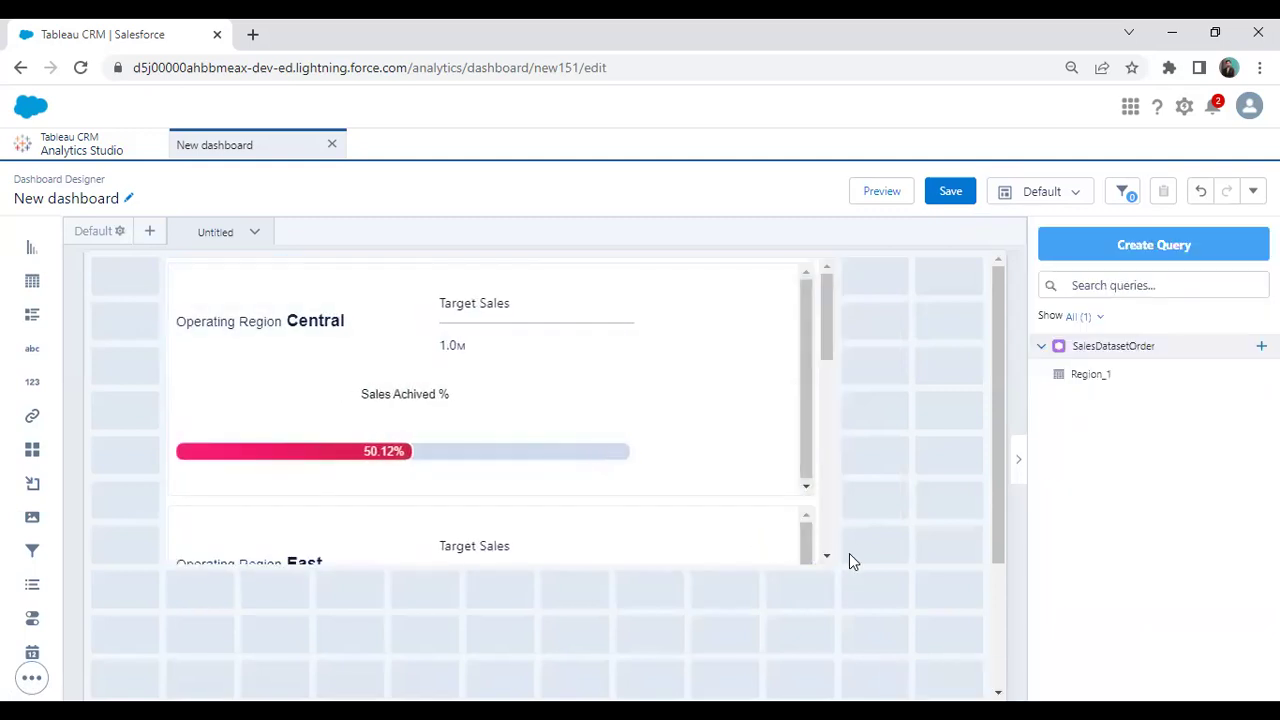